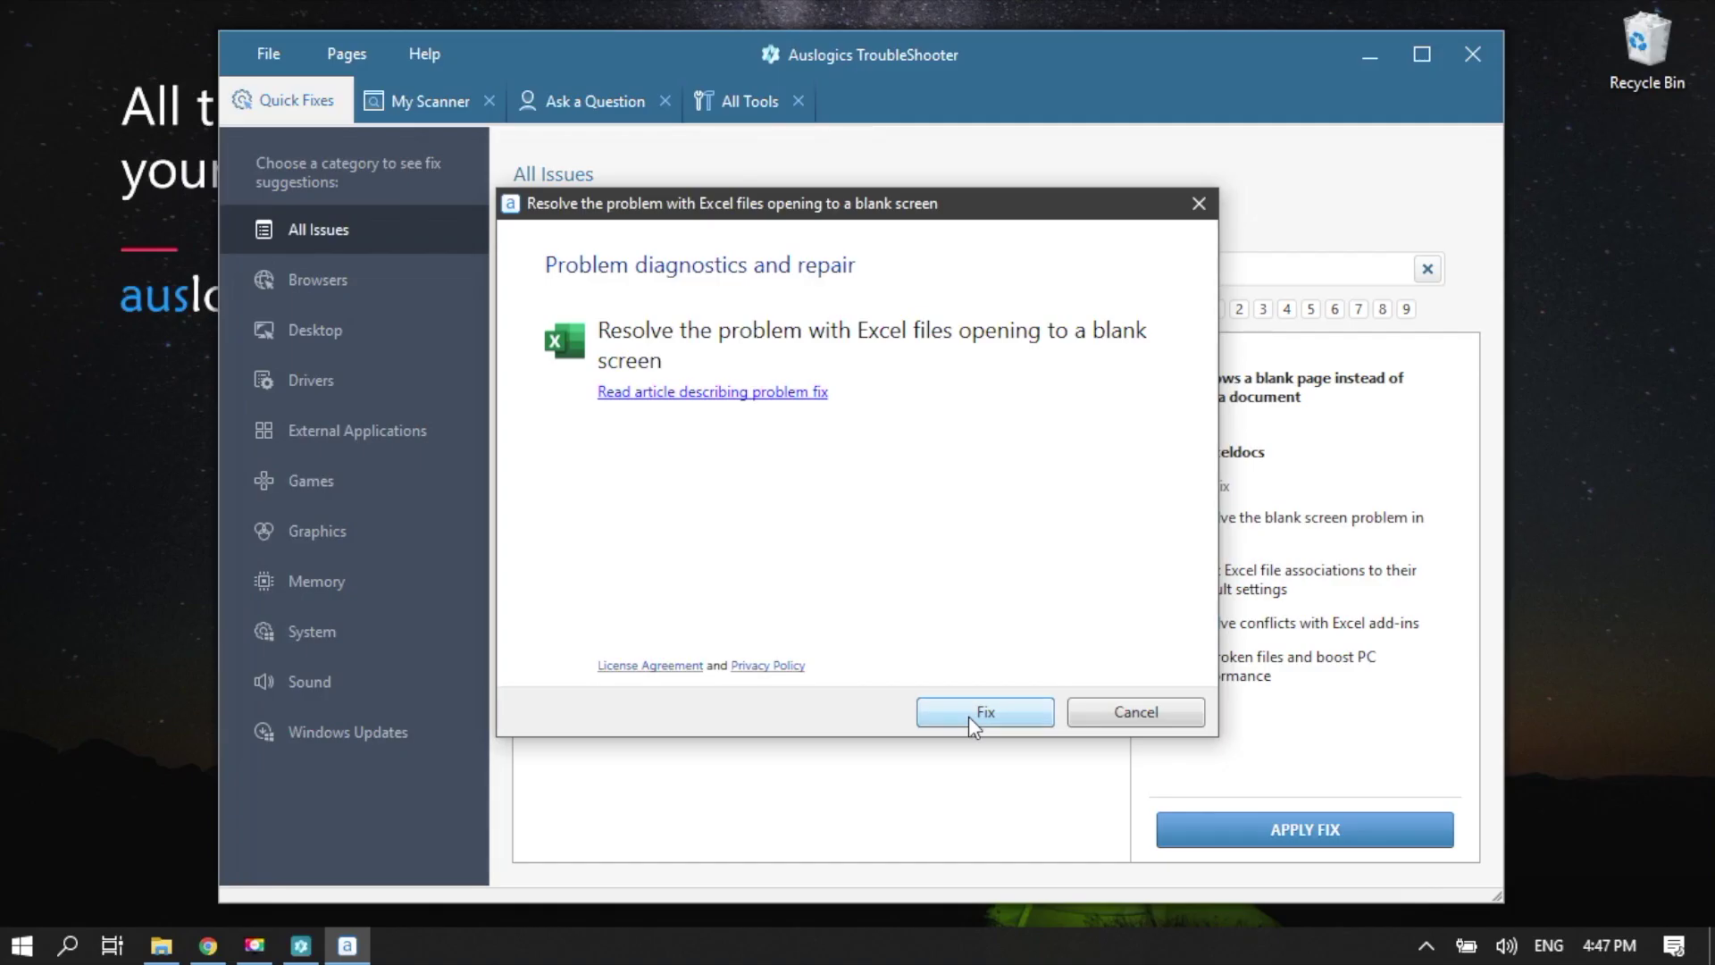
Run the 'Windows 10 Wi-Fi not connecting automatically' fix in TroubleShooter.
left_click(973, 718)
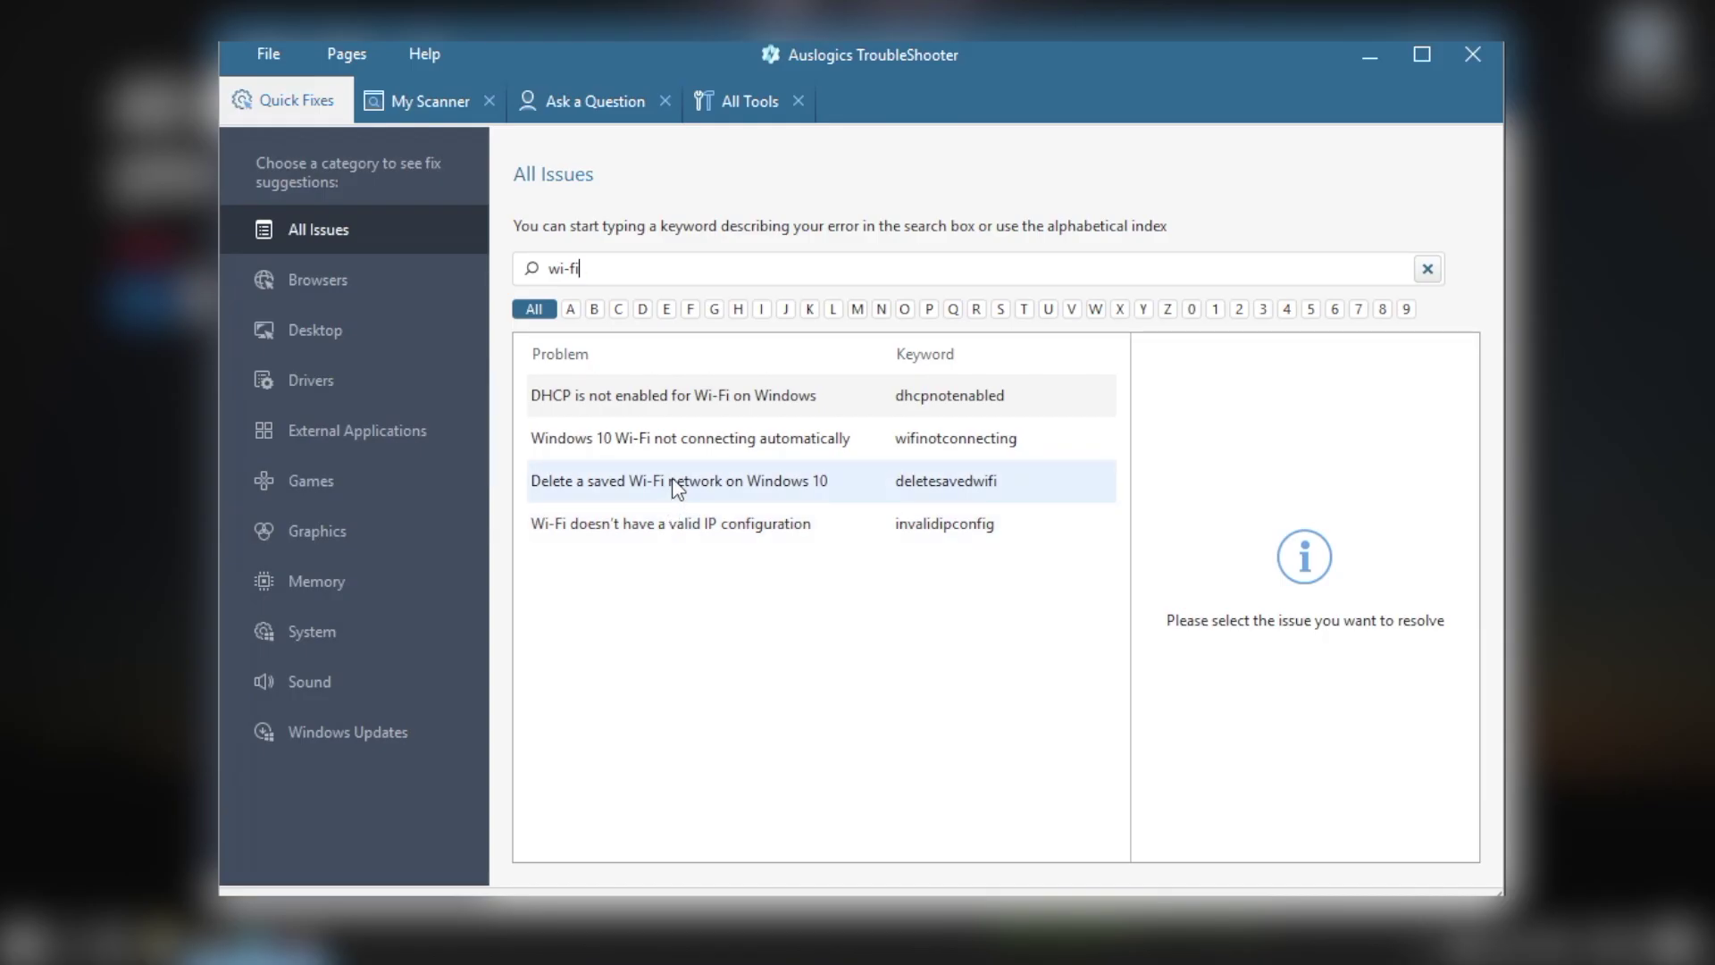
left_click(692, 455)
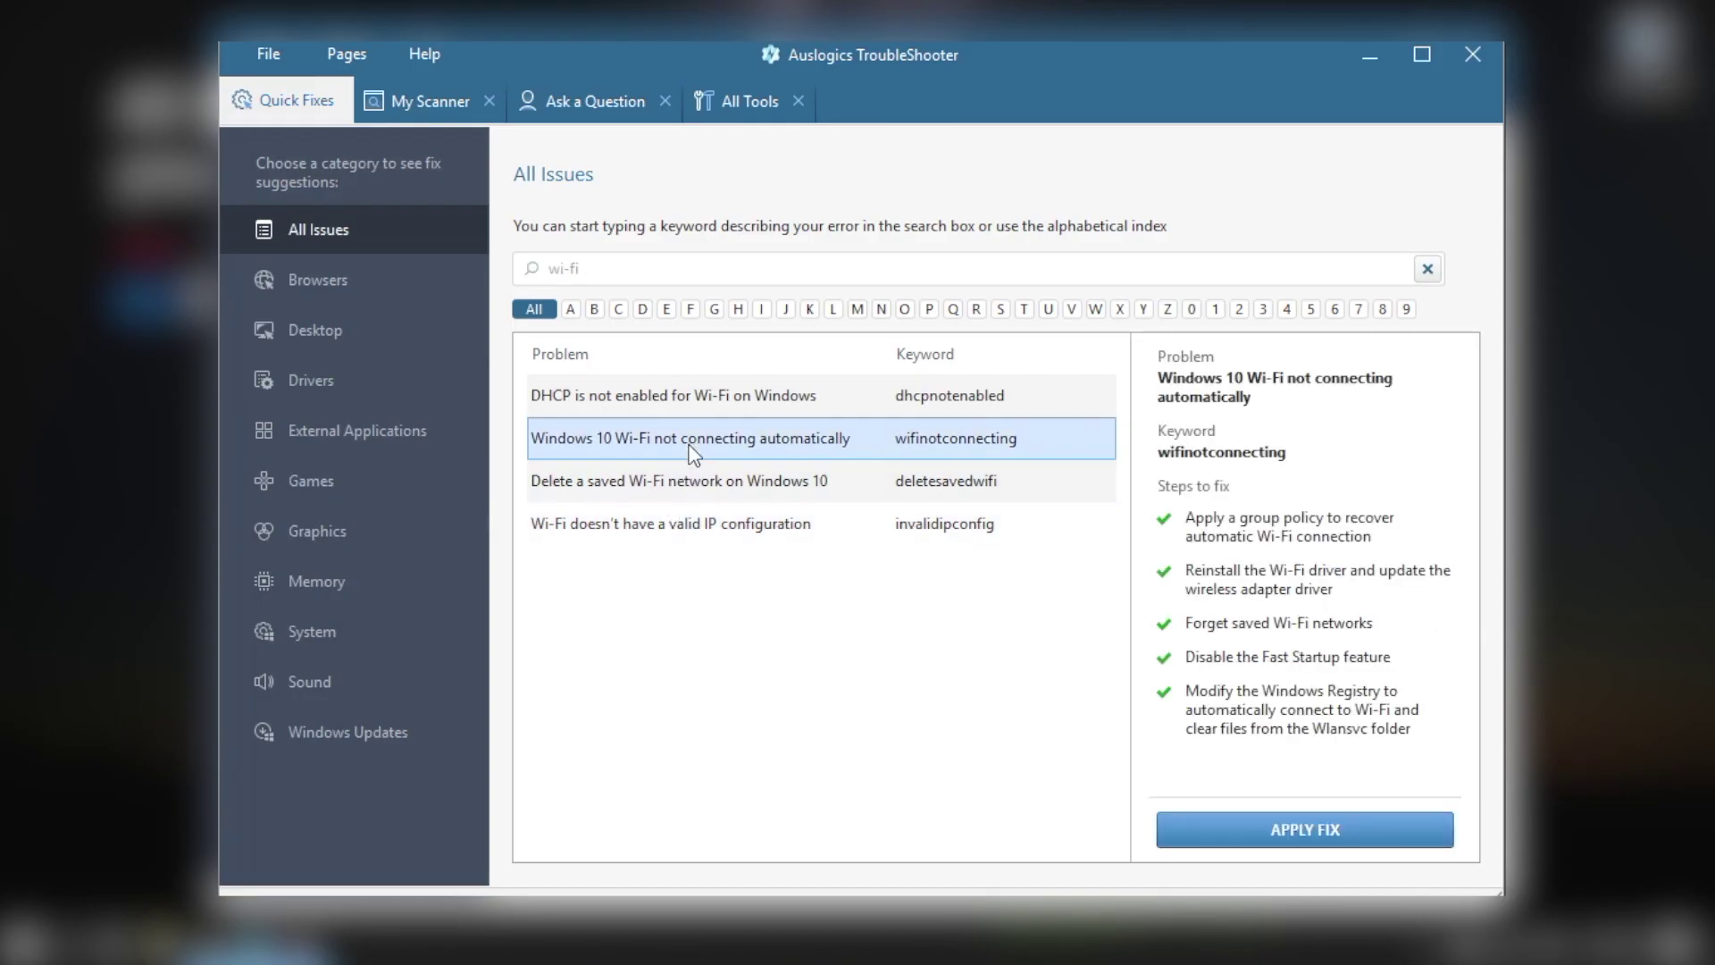
left_click(1303, 830)
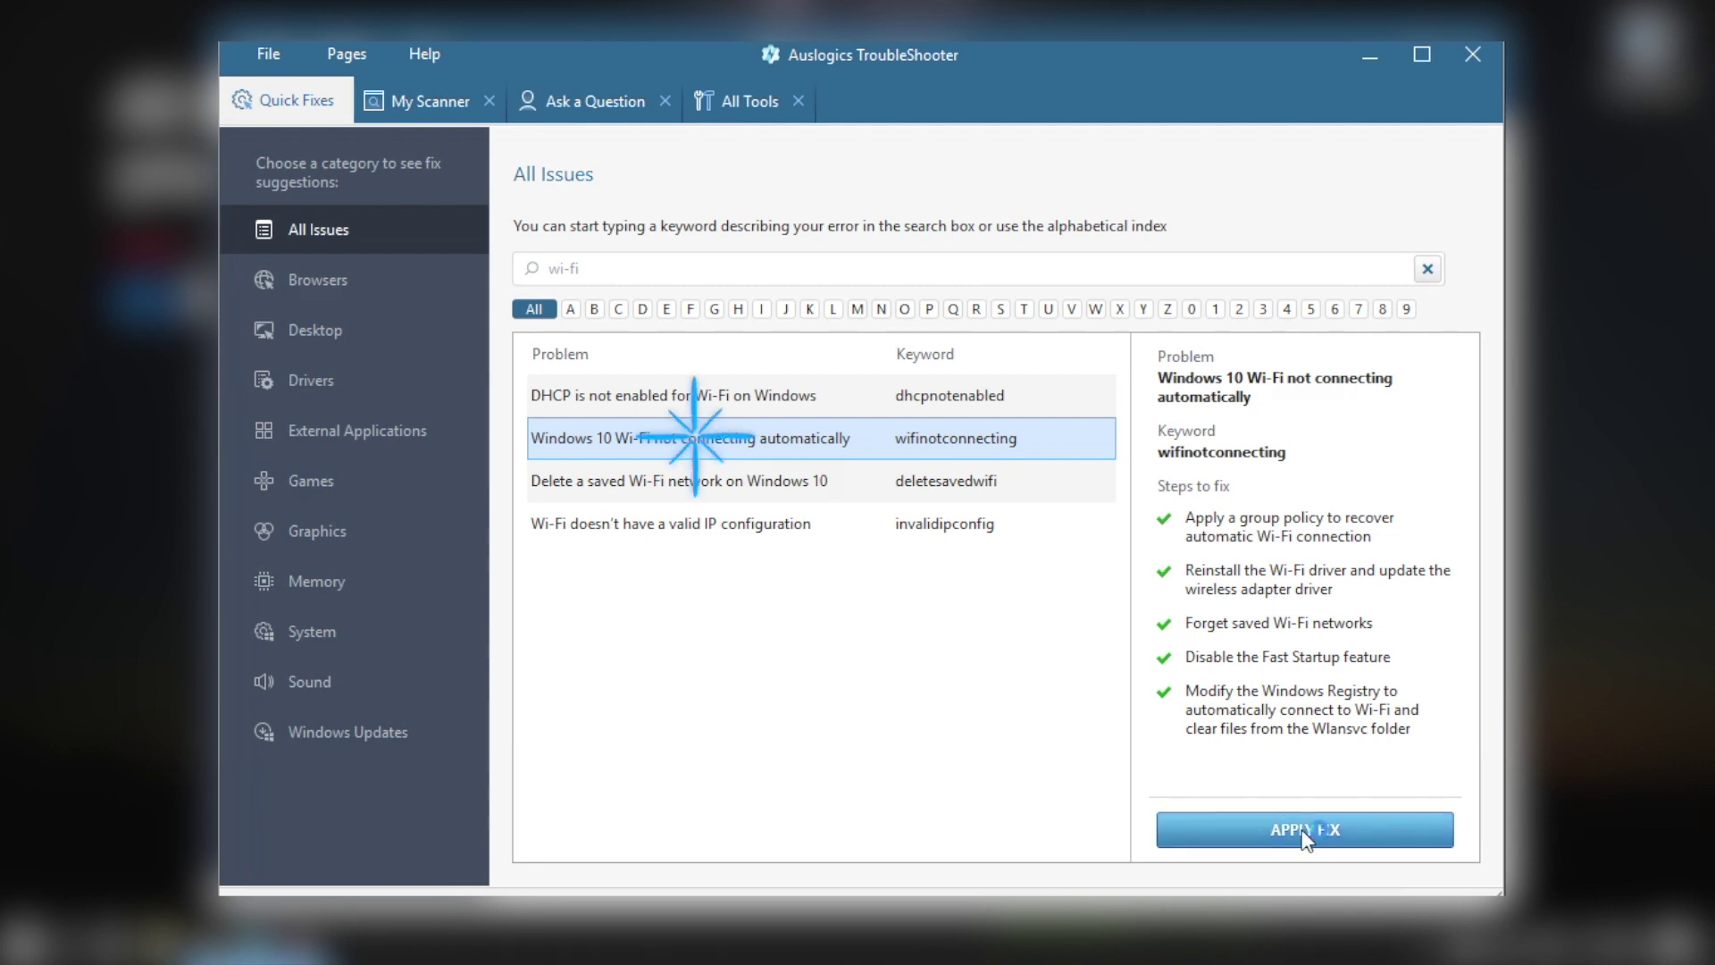
left_click(994, 714)
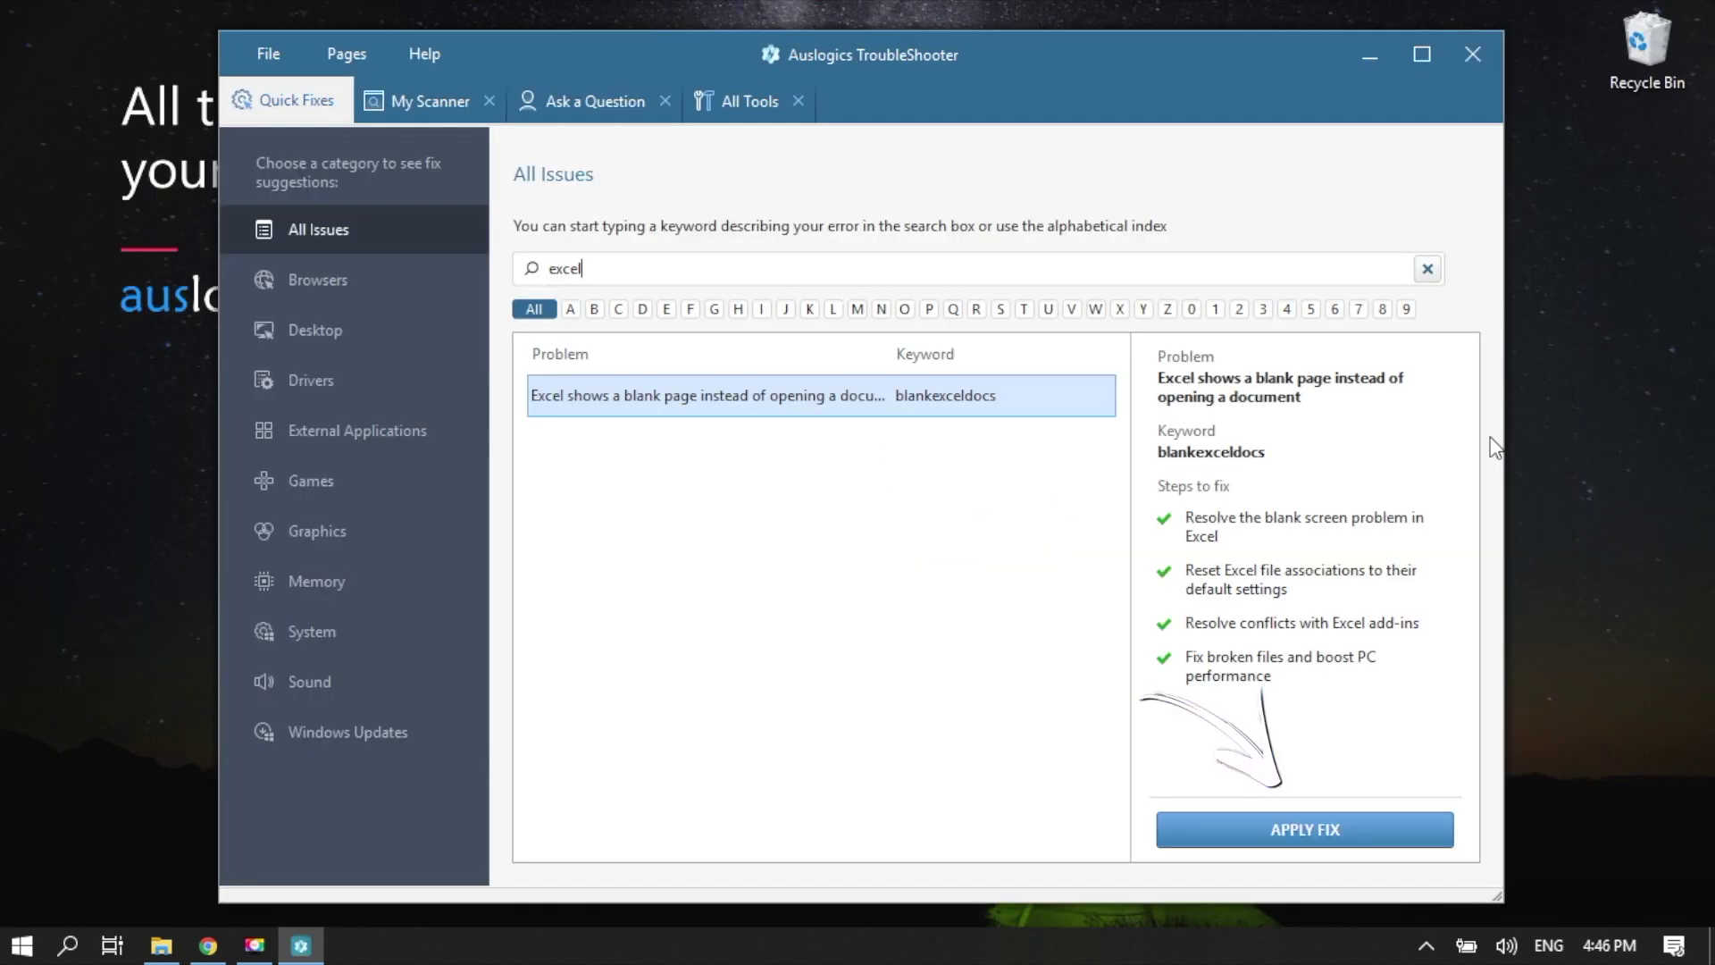
Run the Excel blank-page fix, then open Excel Options from the File menu.
left_click(1315, 841)
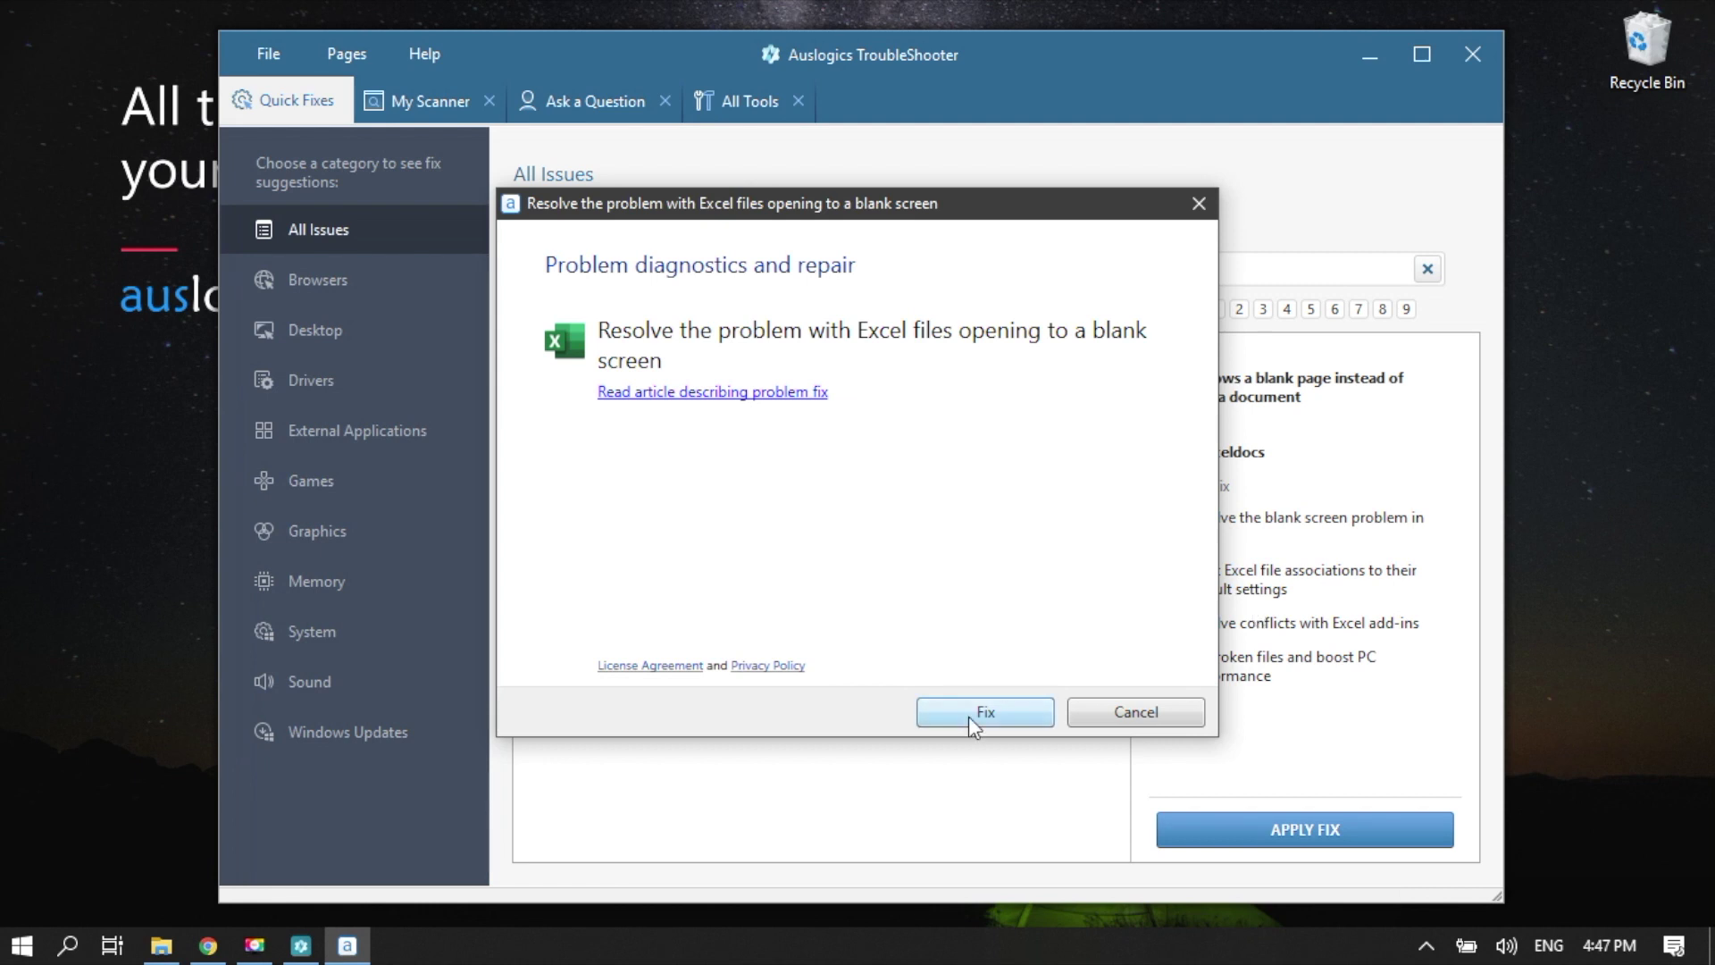
left_click(968, 717)
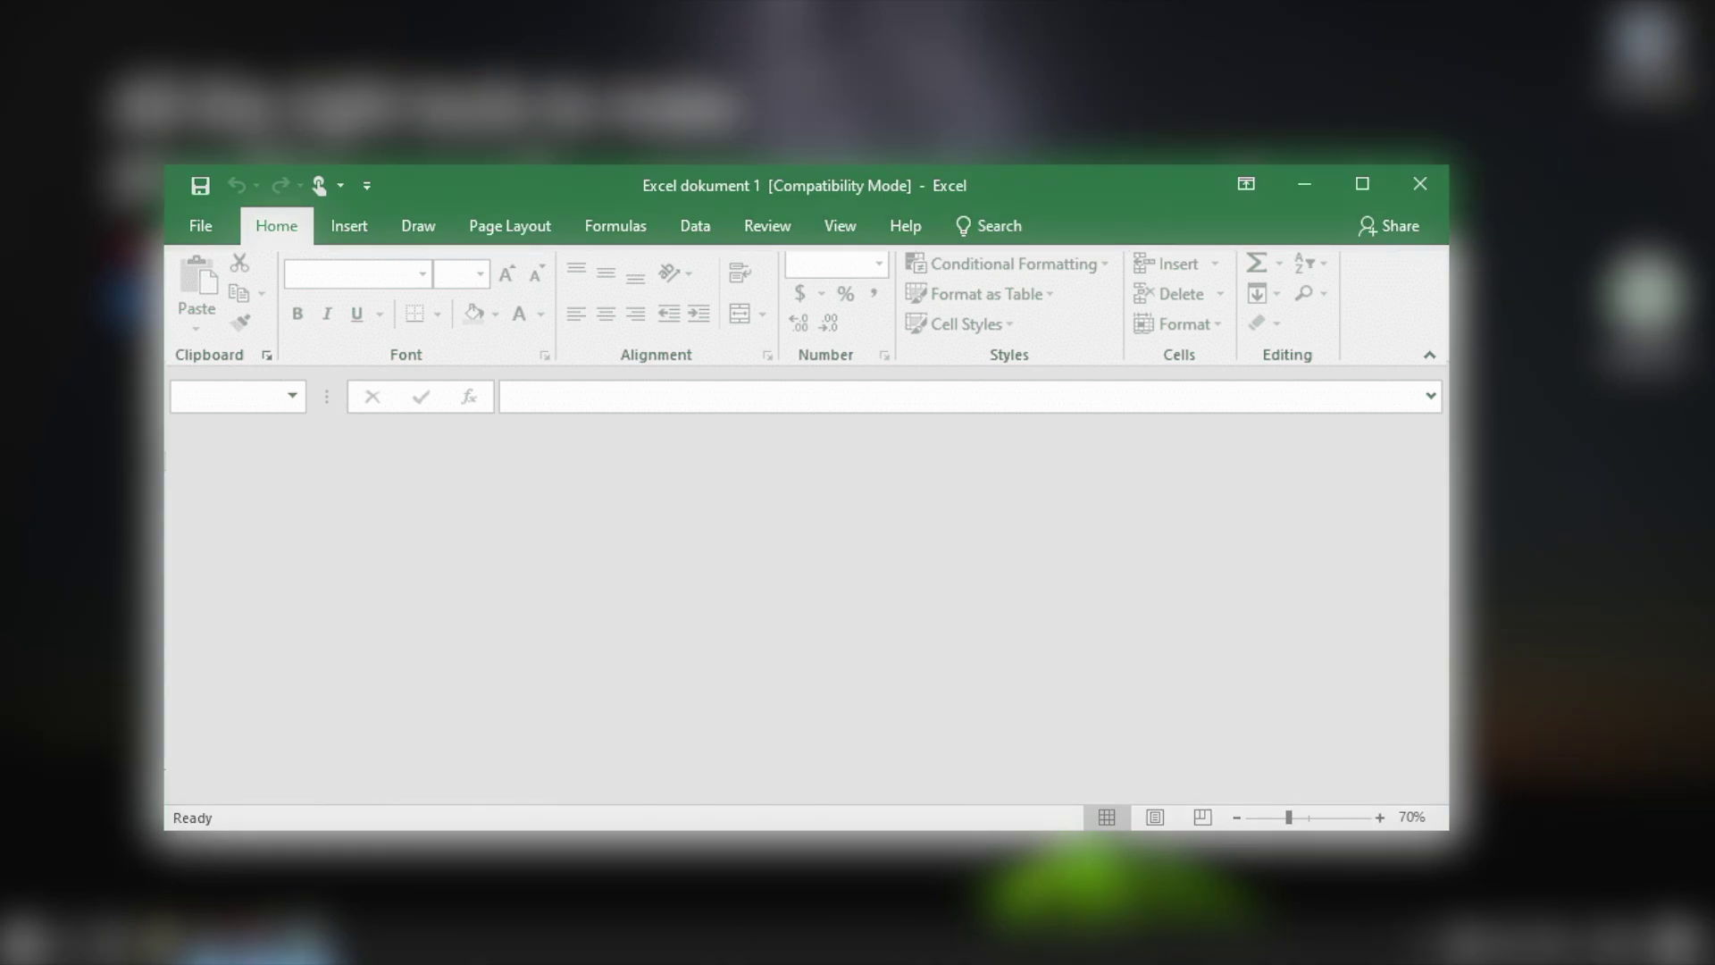
left_click(199, 231)
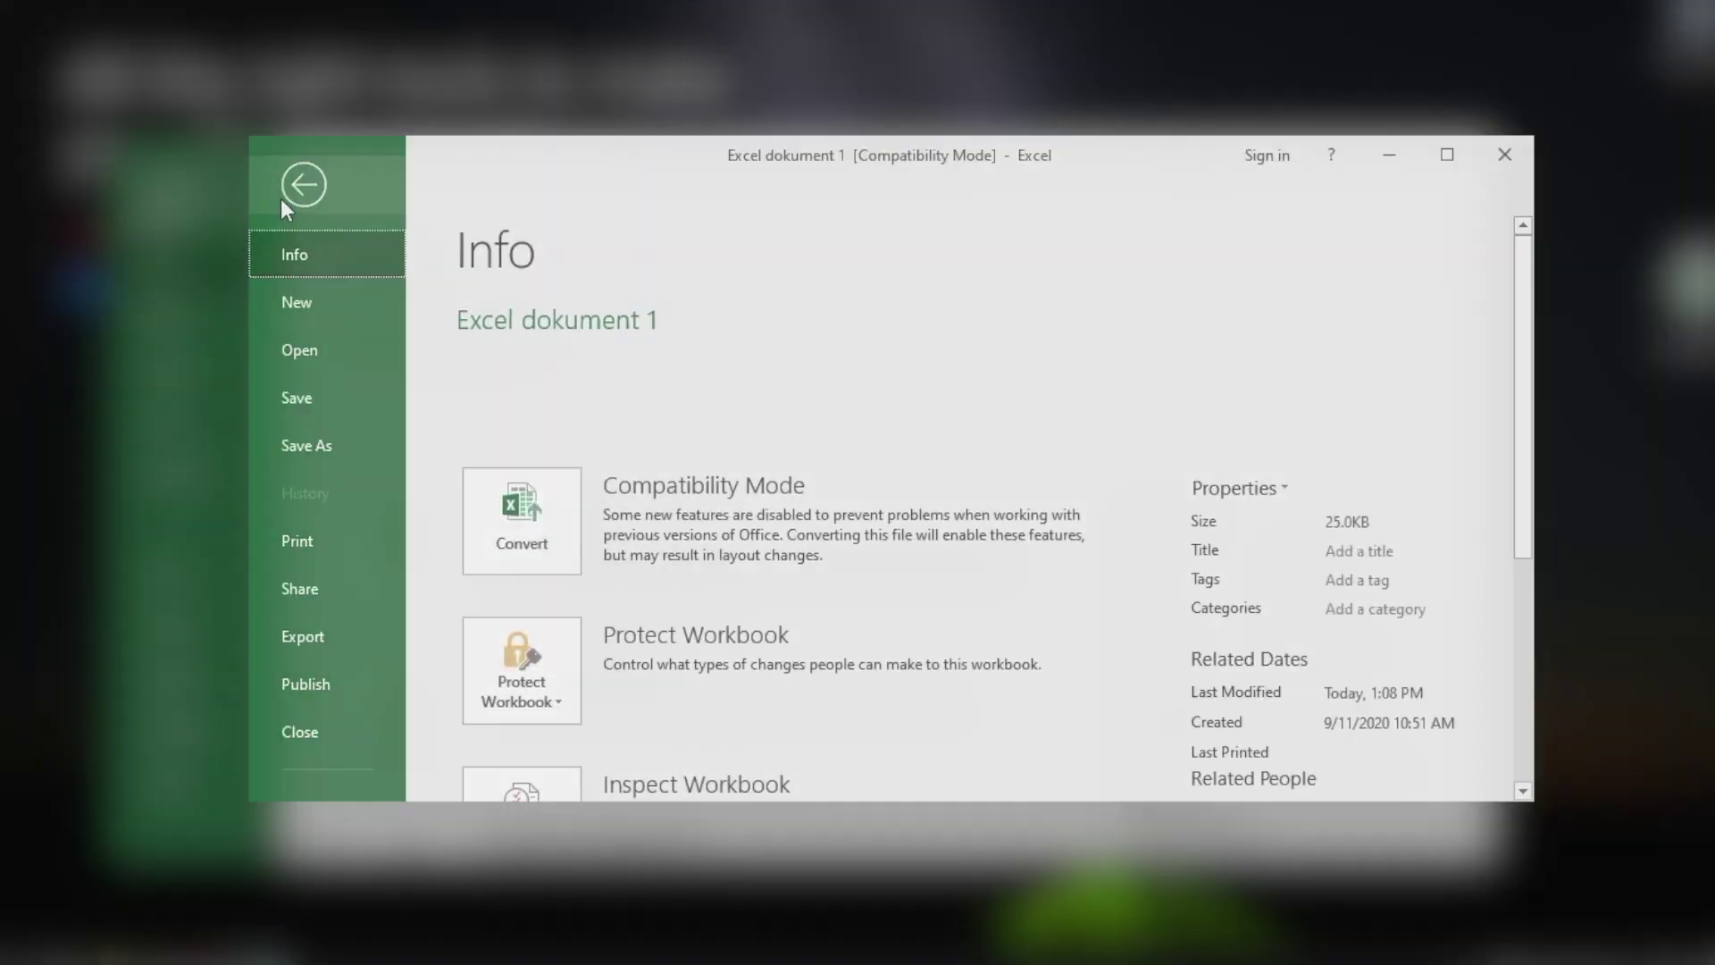
scroll(303, 510, "down", 1)
scroll(303, 510, "down", 5)
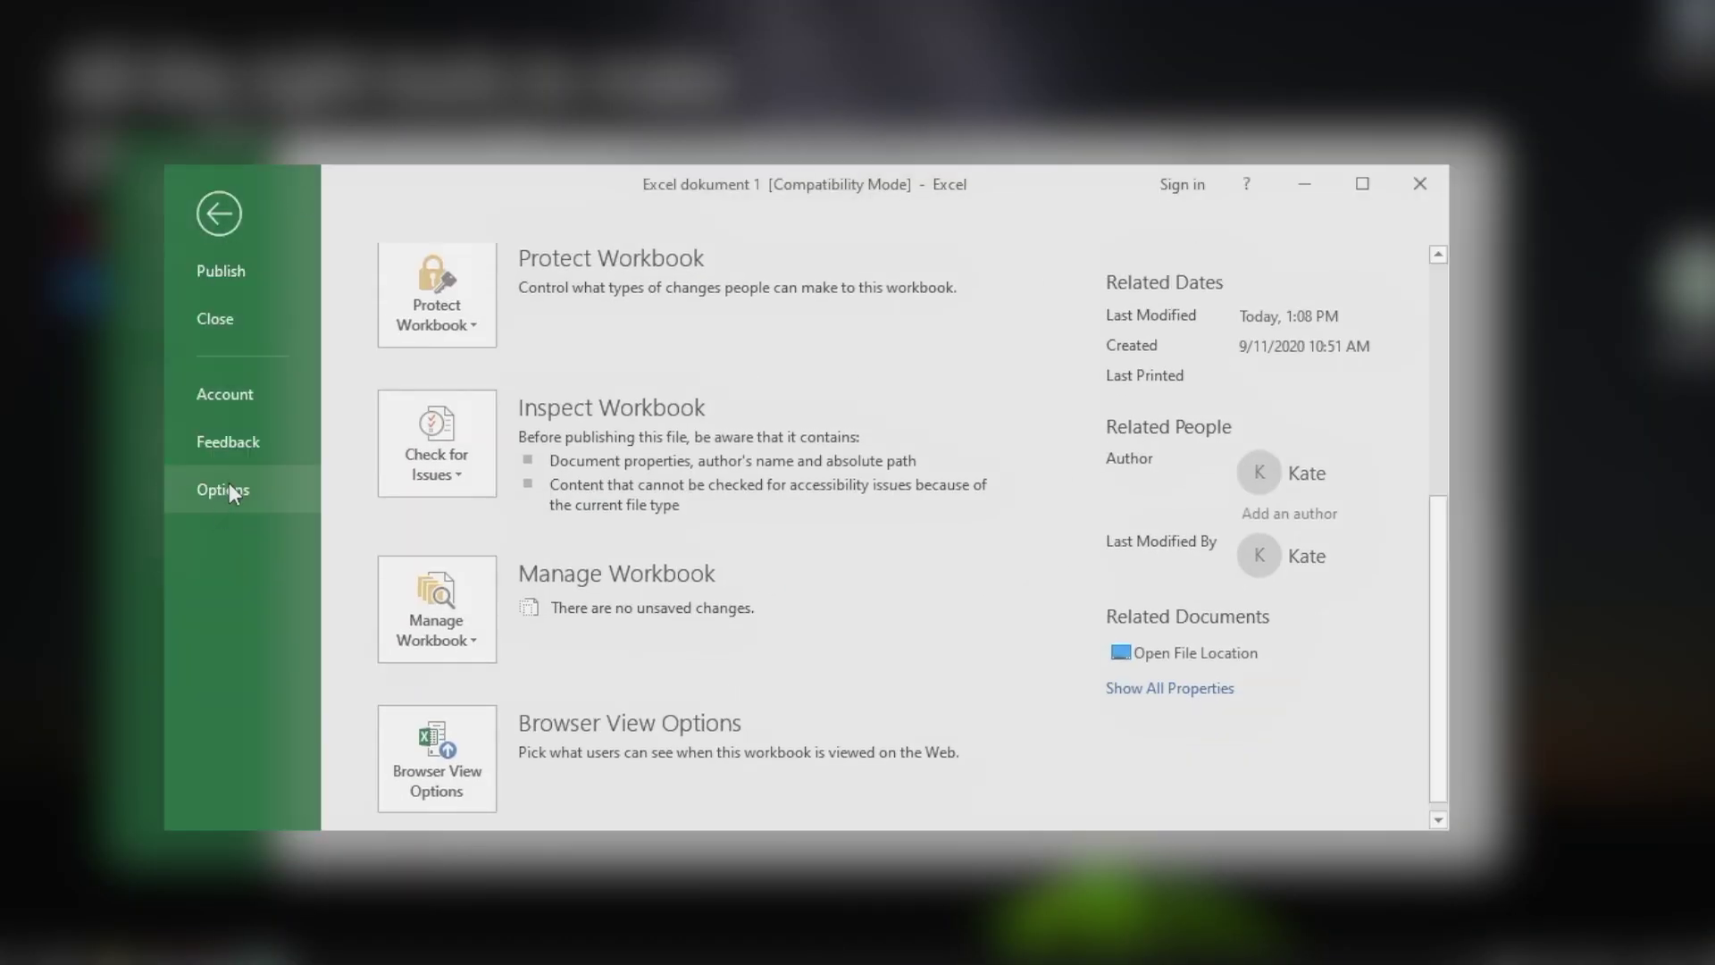
left_click(308, 481)
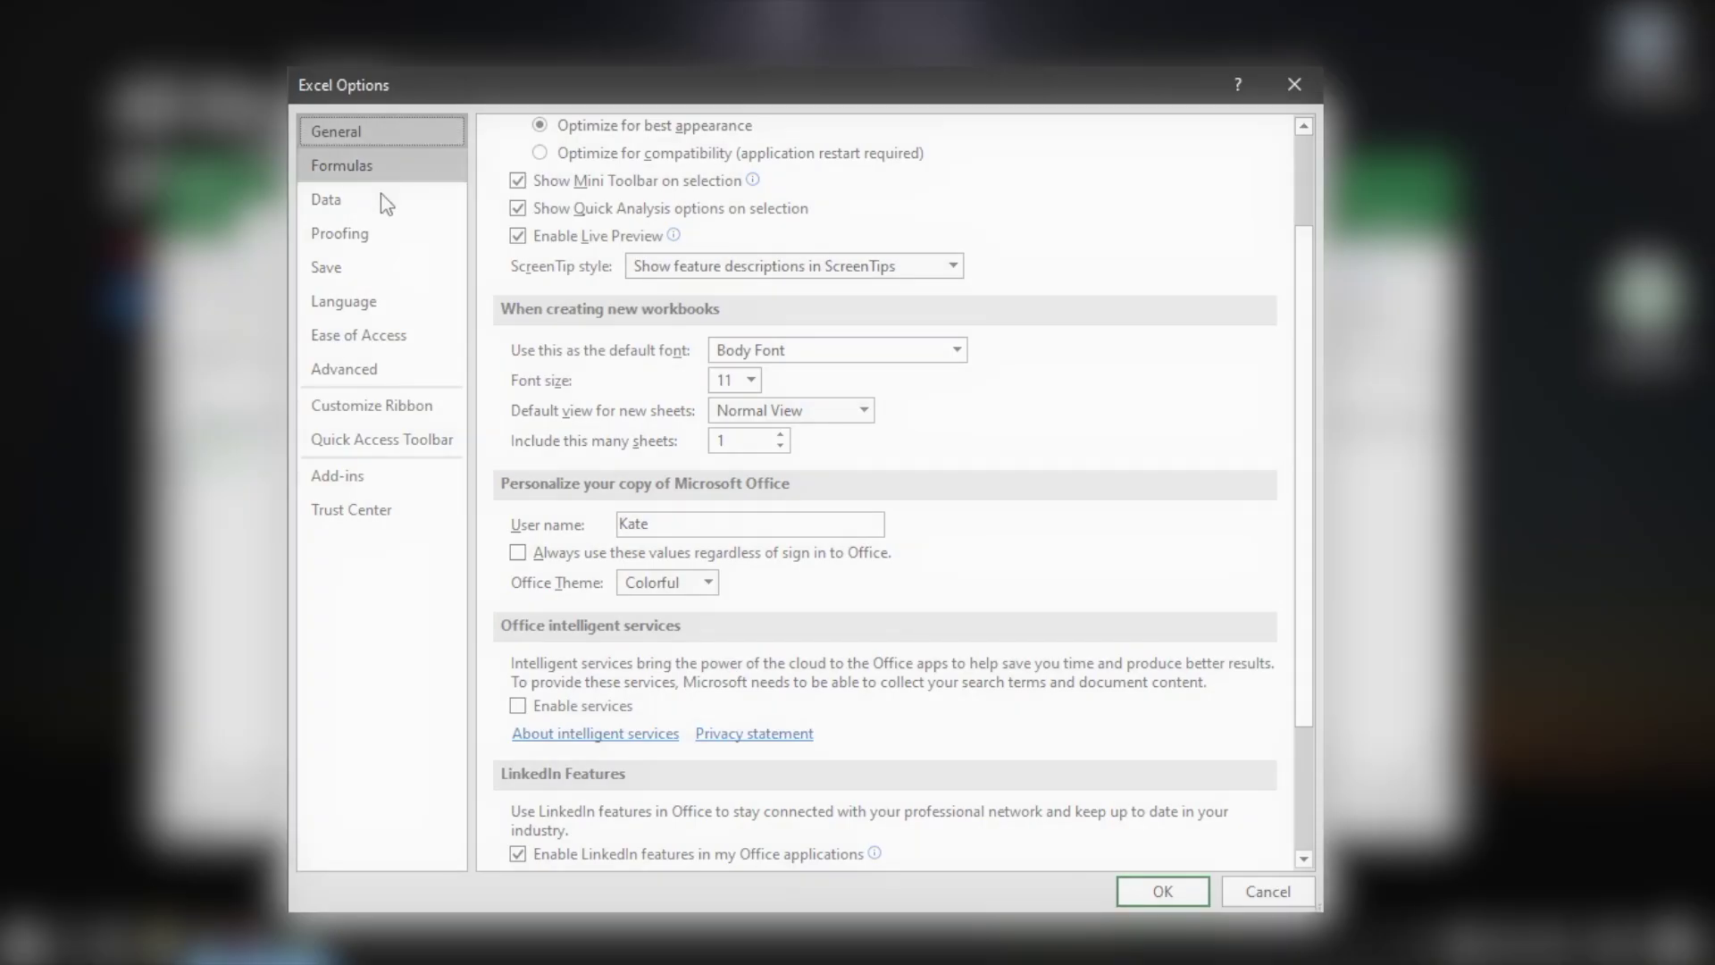
Turn off 'Ignore other applications that use DDE' in Excel's Advanced options.
left_click(360, 374)
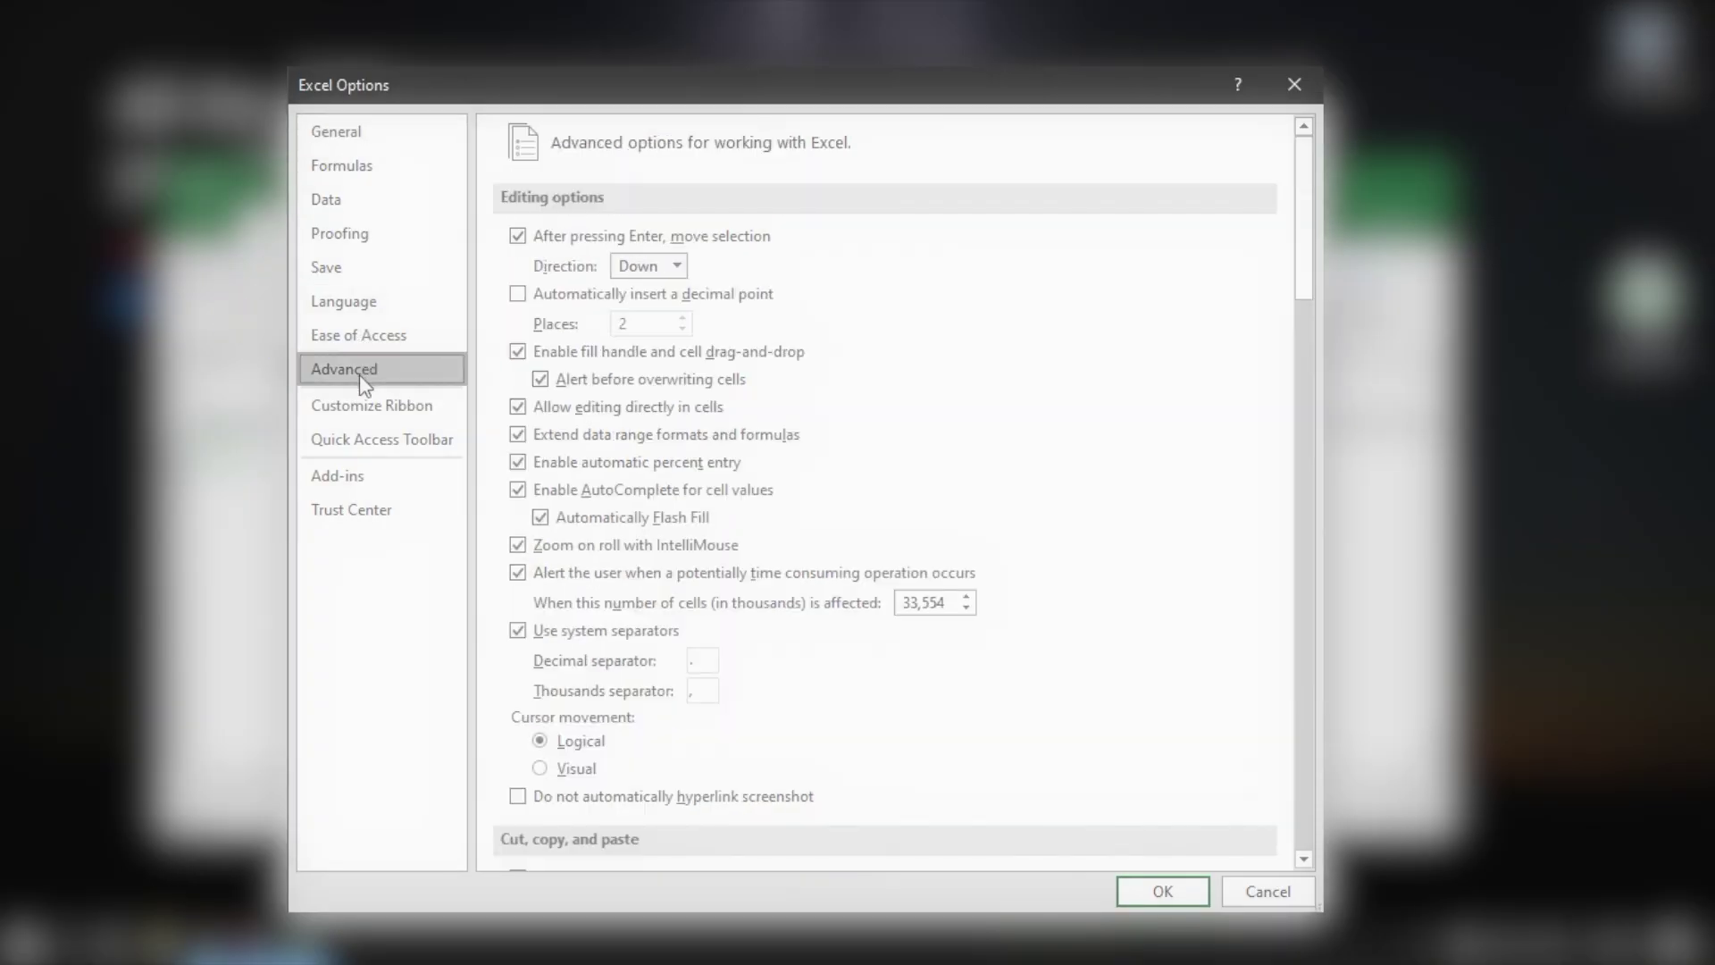
left_click_drag(1309, 263, 1308, 847)
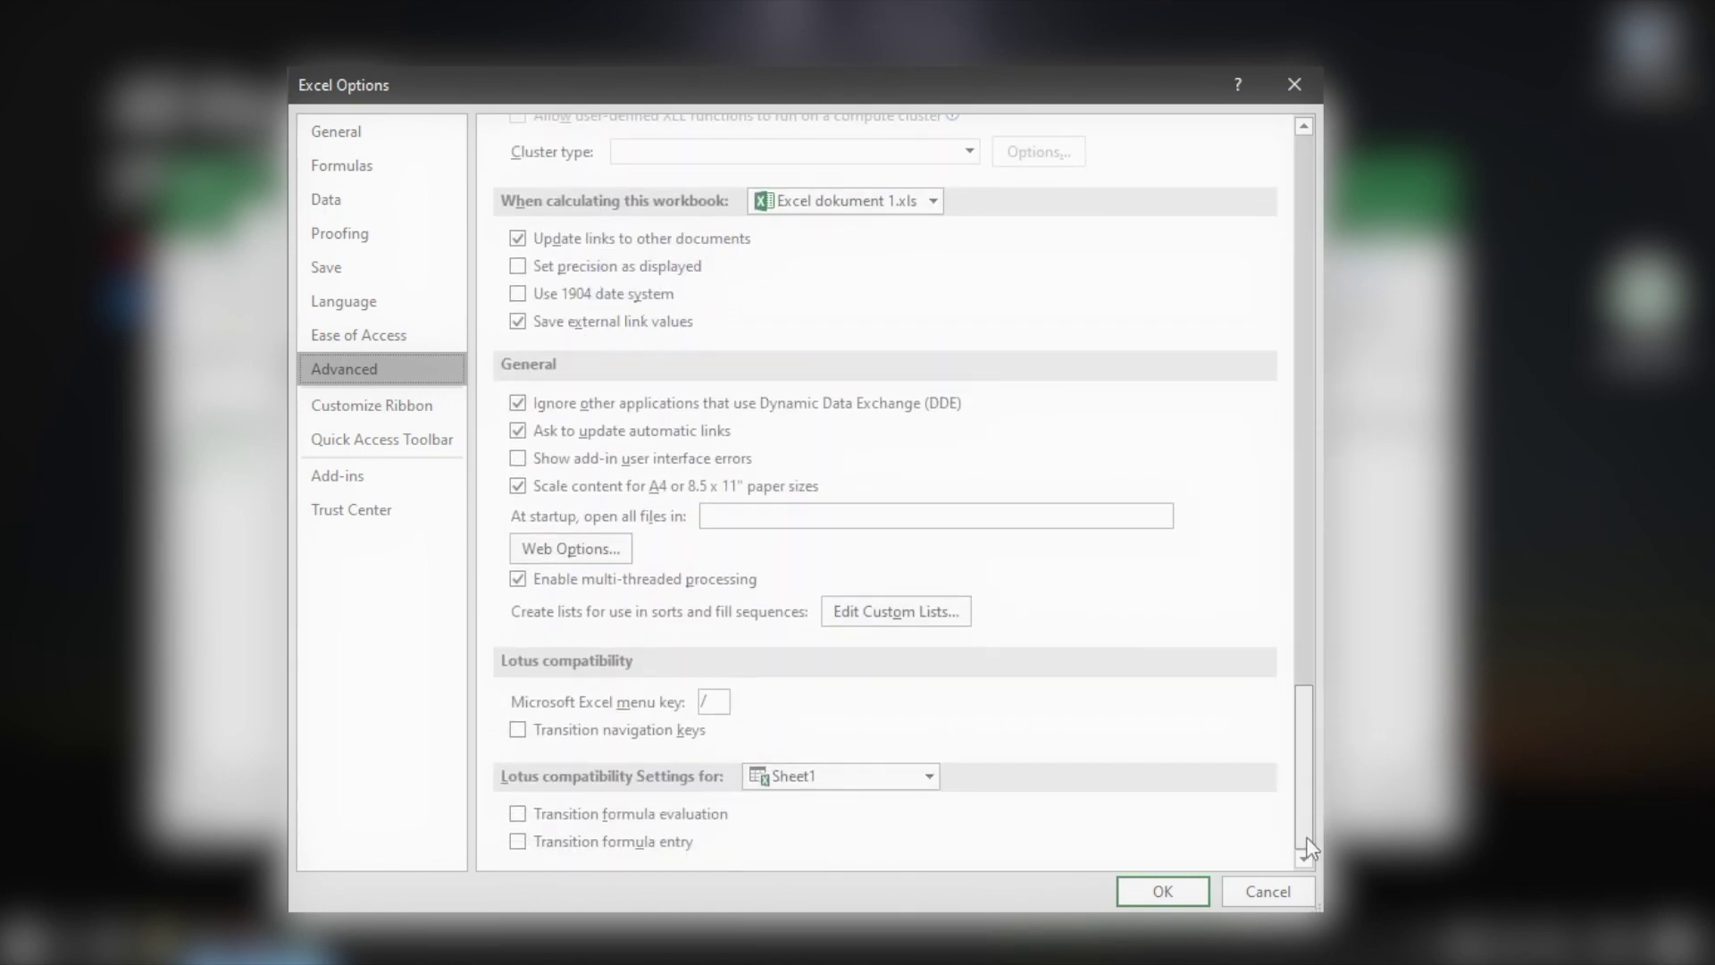
left_click(518, 405)
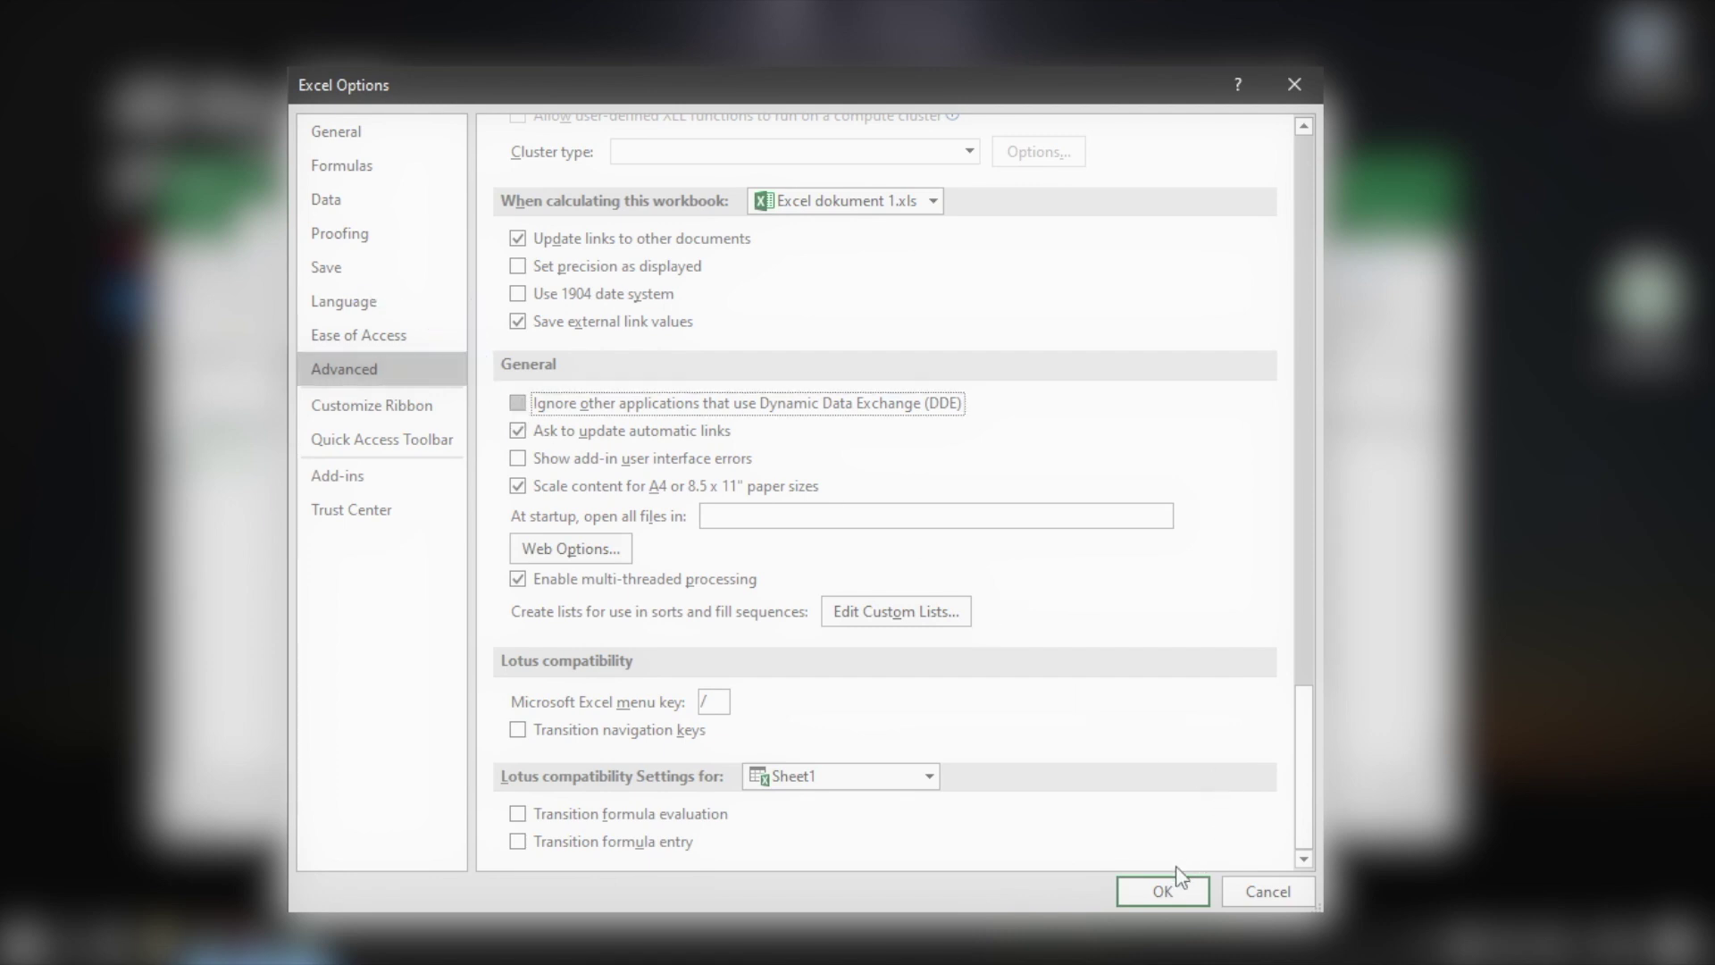
left_click(1163, 891)
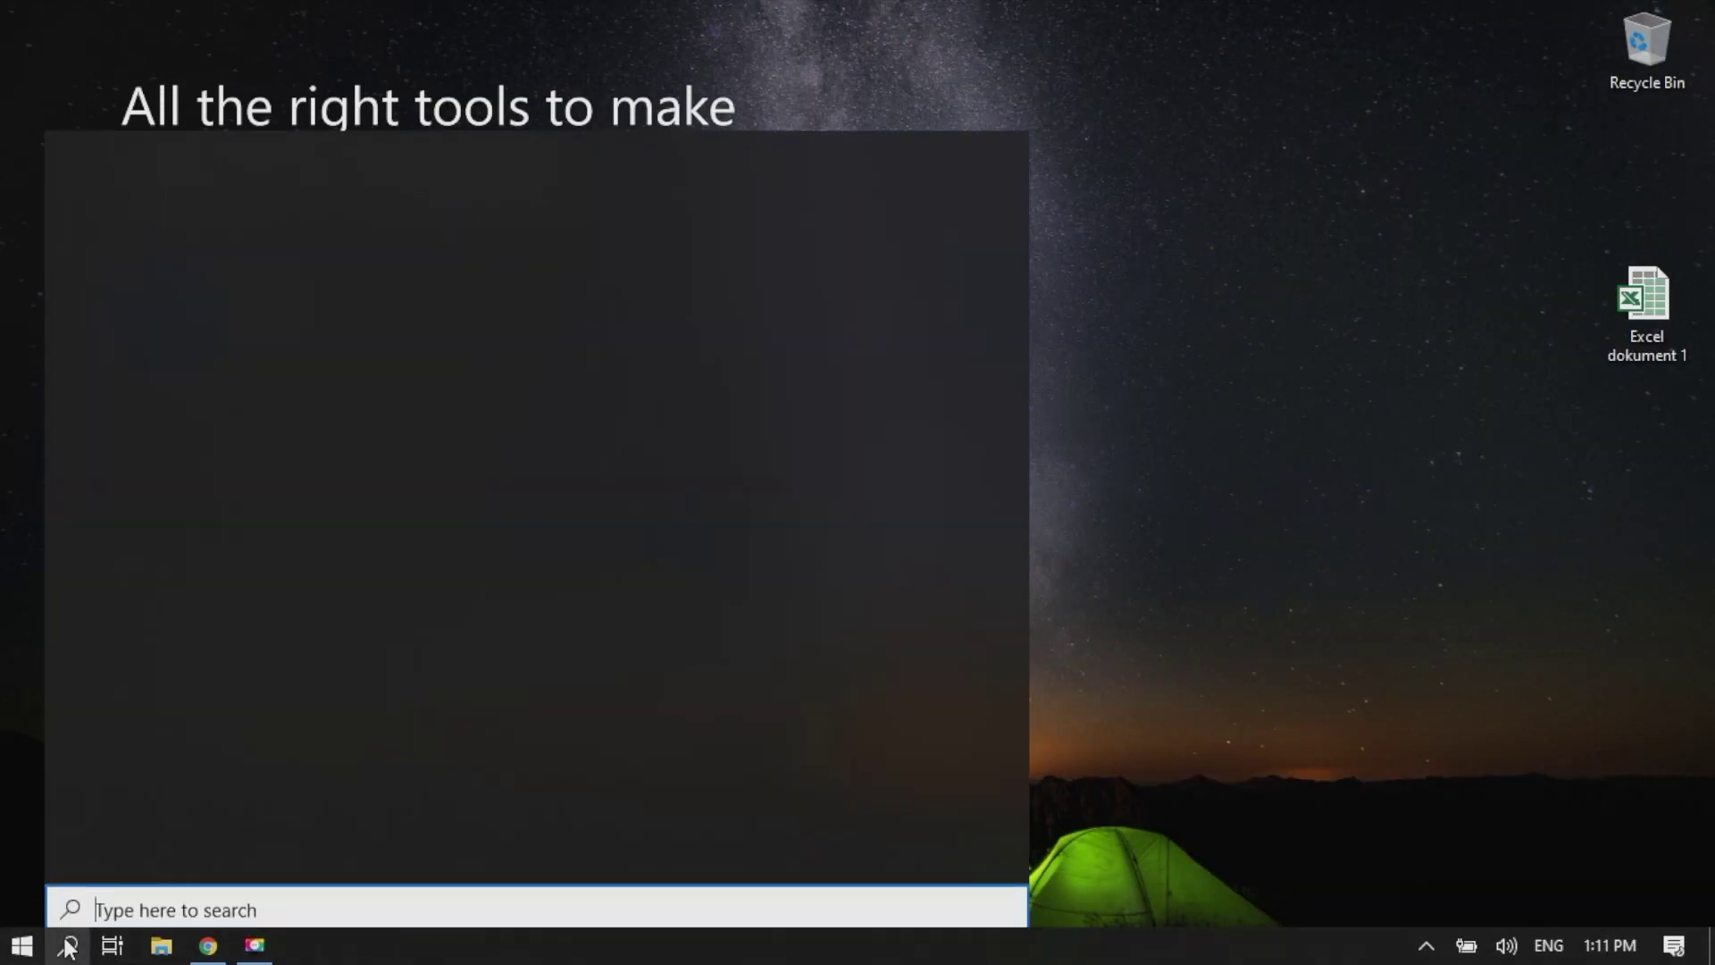
type("contr")
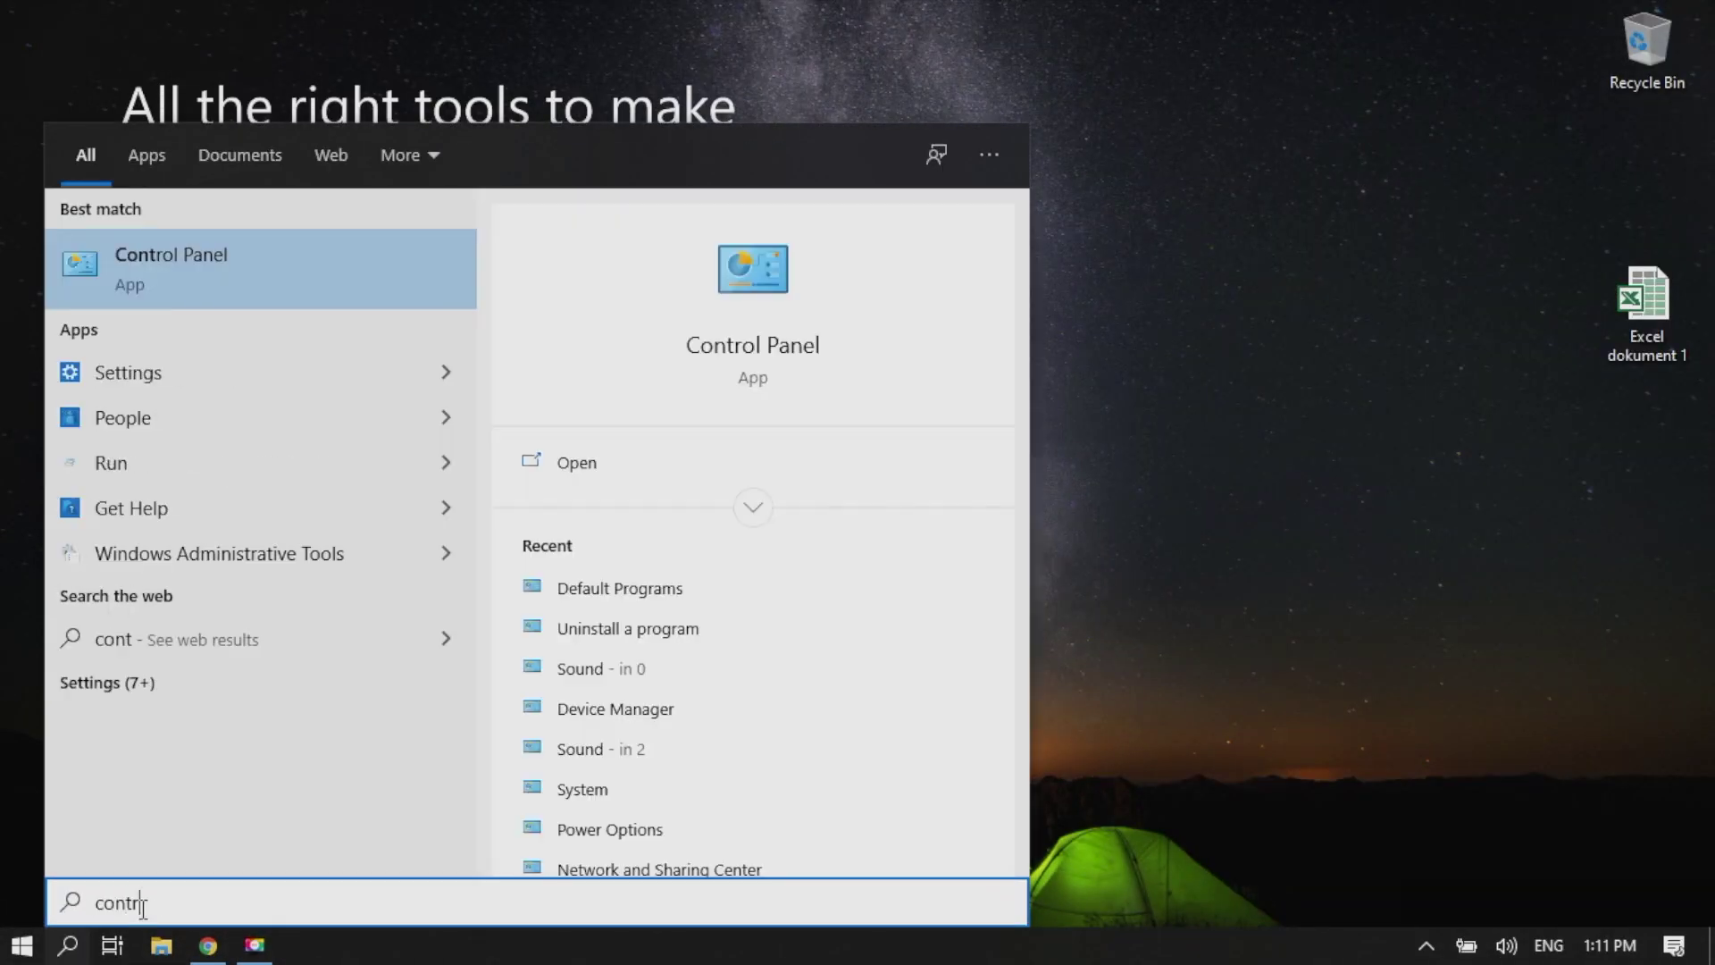
type("o")
Open Control Panel and go through Programs and Default Programs to Set your default programs.
key("Return")
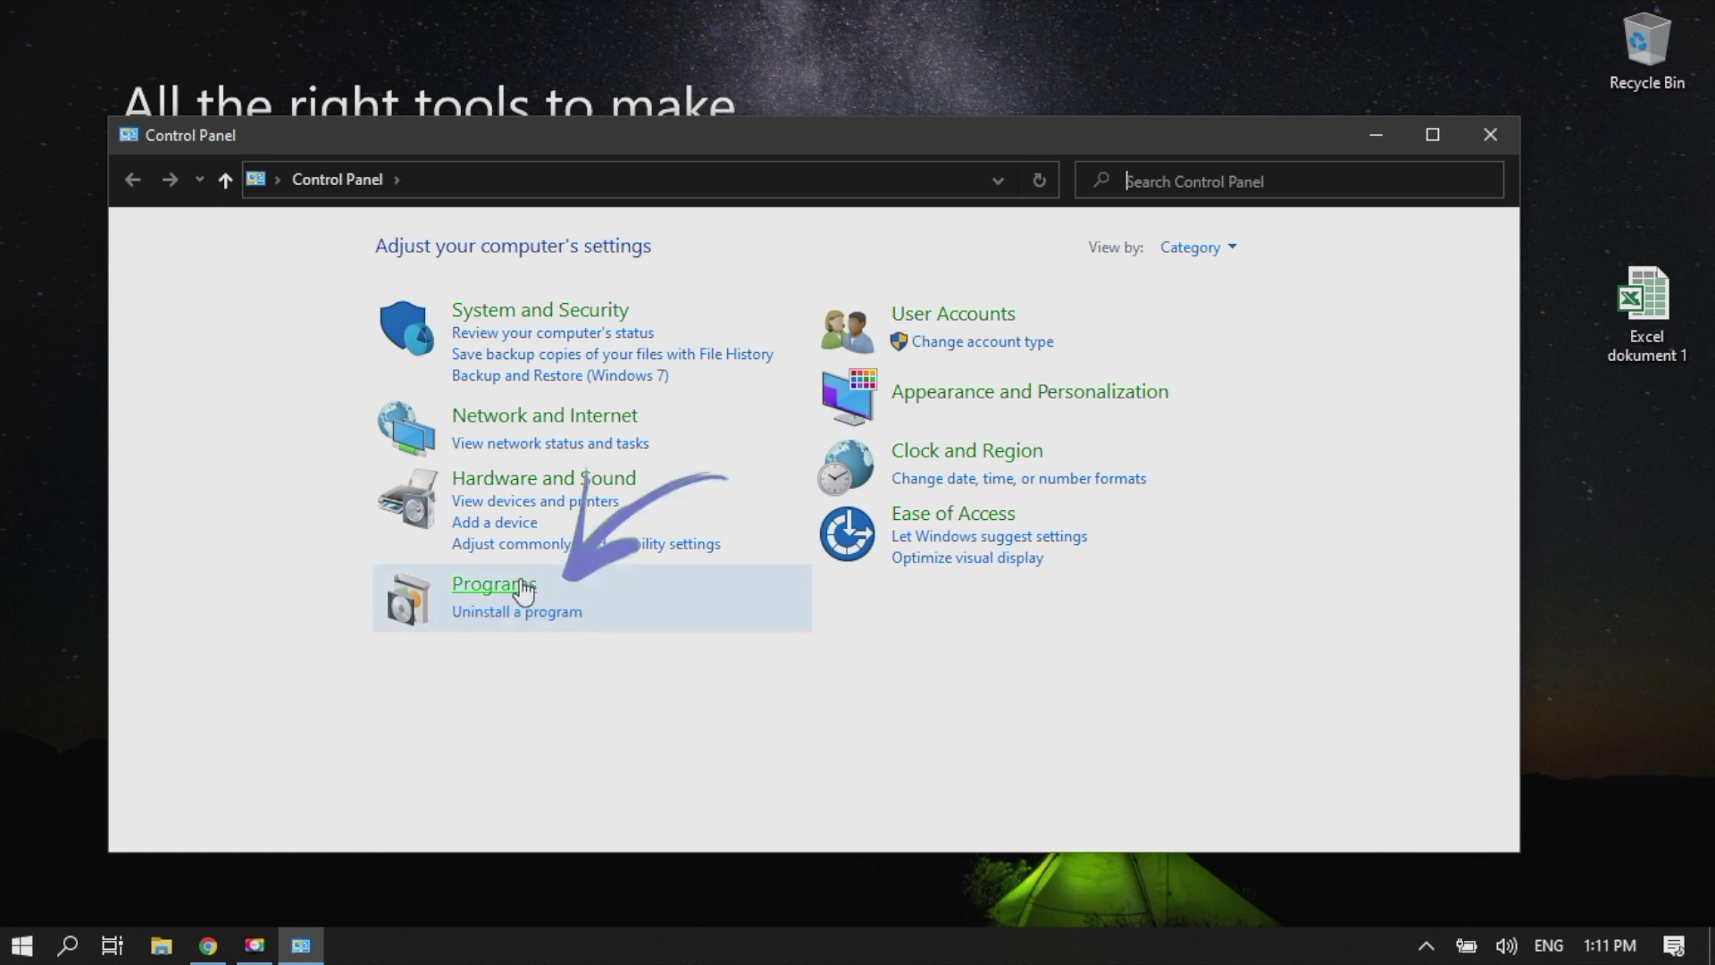
left_click(503, 586)
left_click(538, 330)
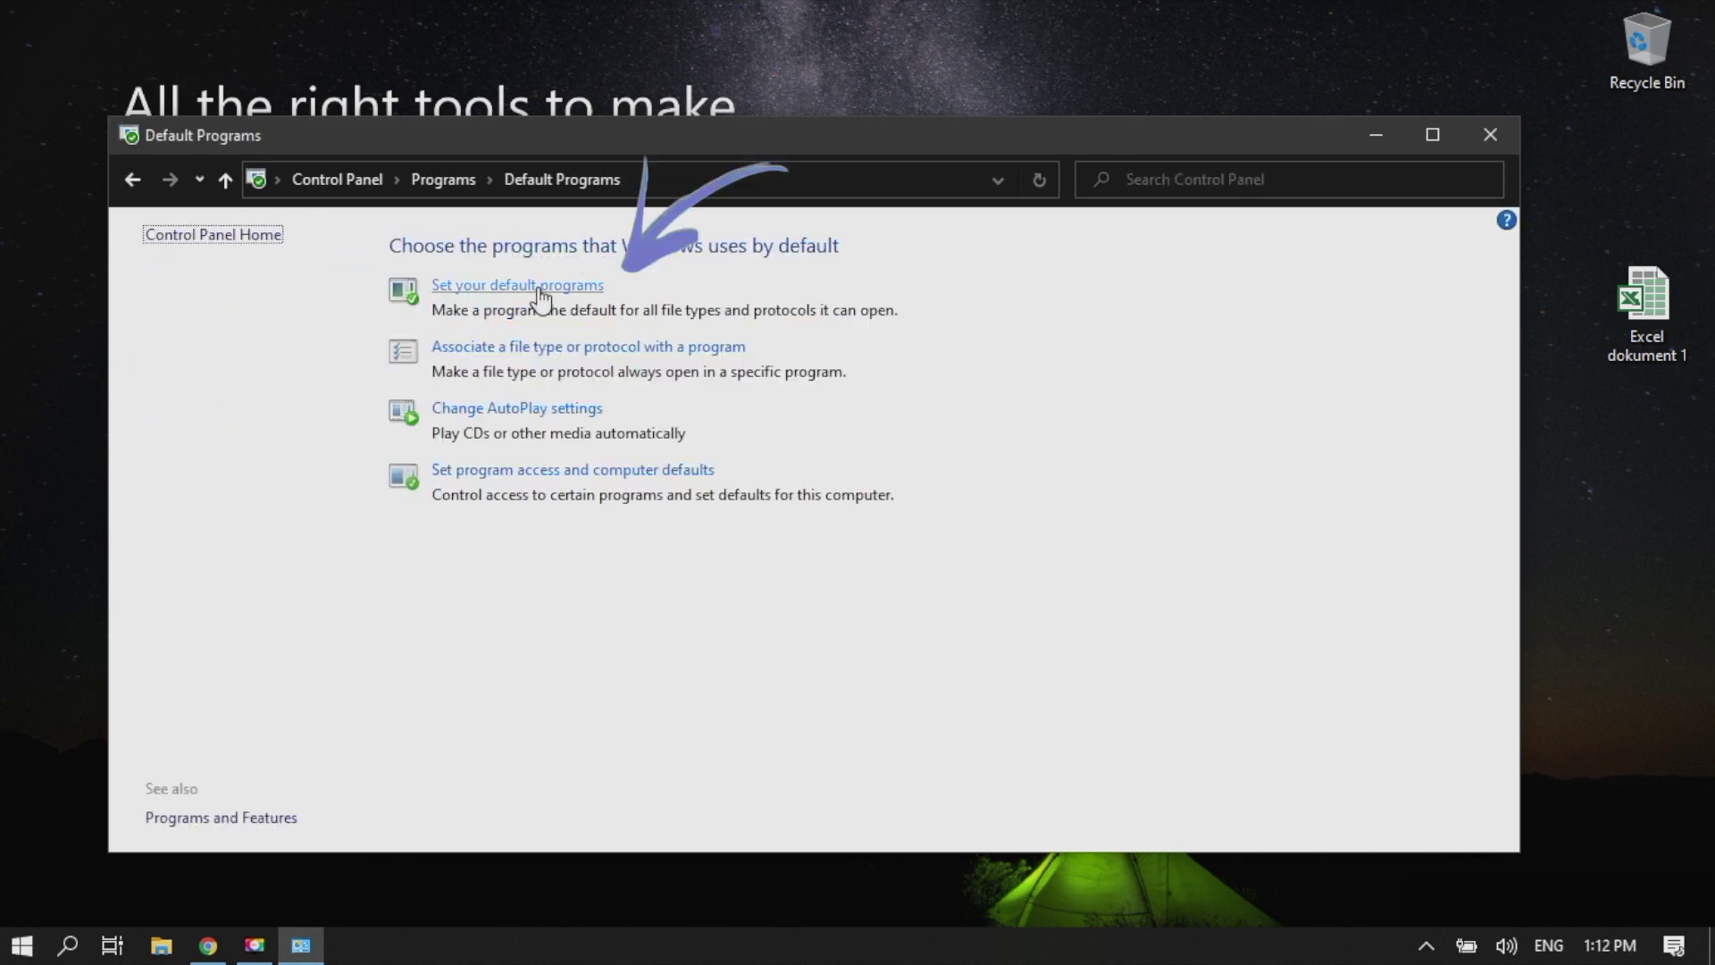
left_click(538, 288)
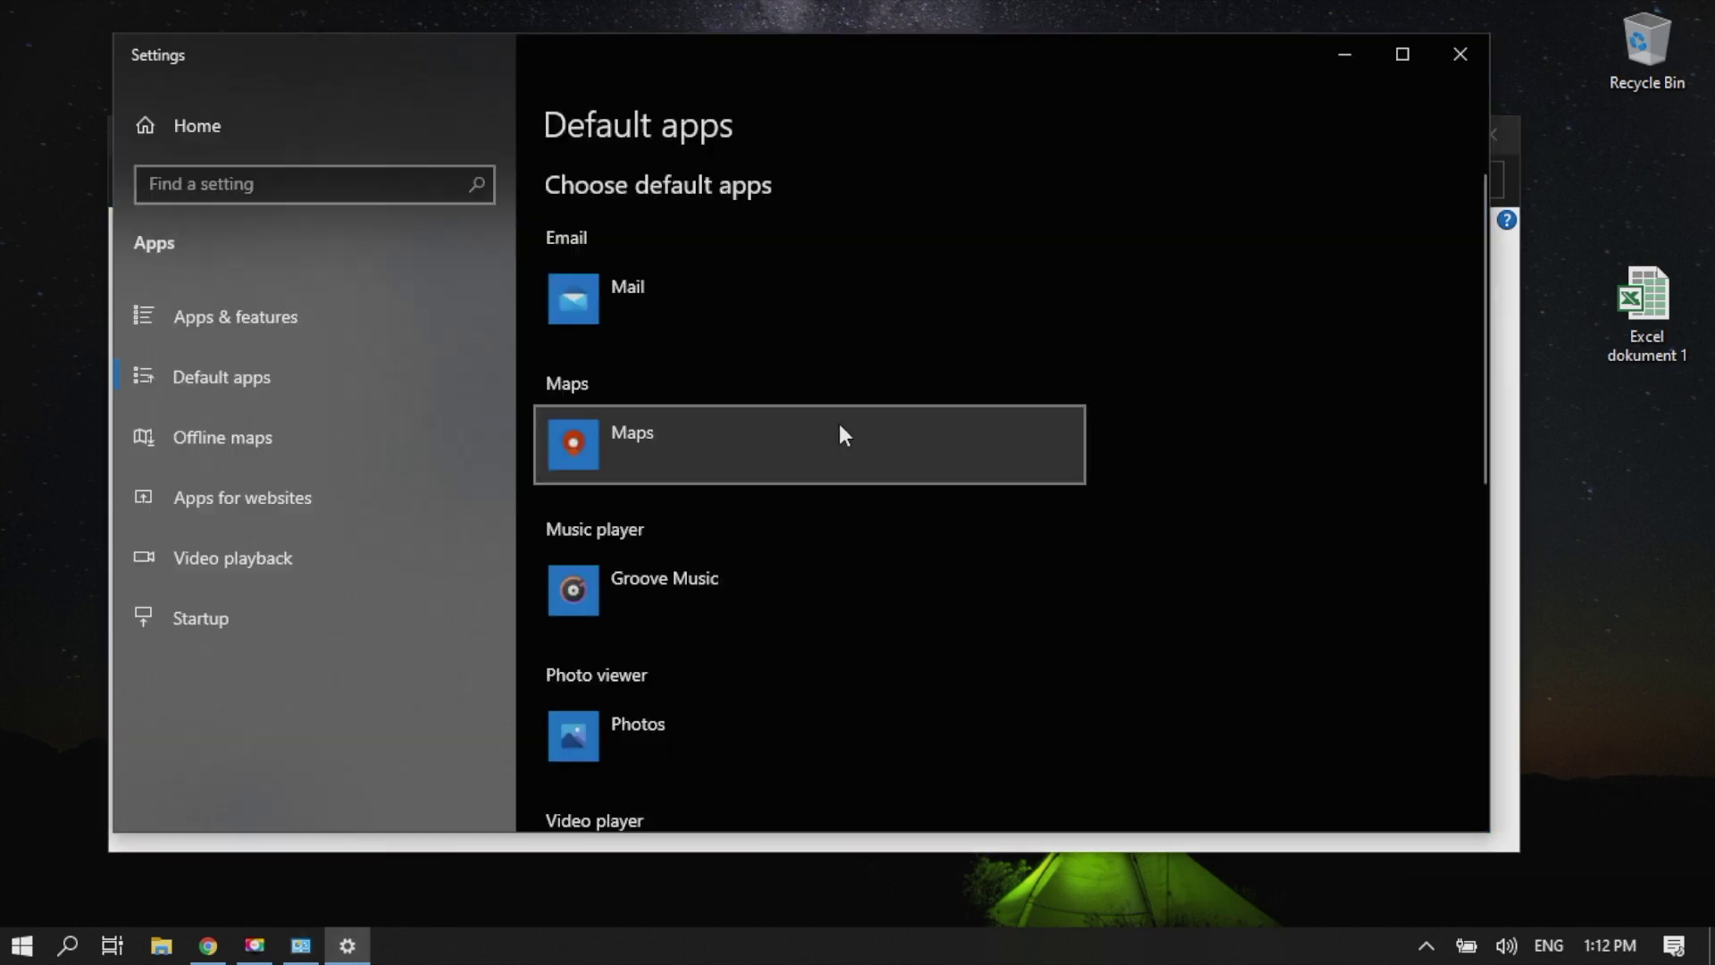
scroll(839, 424, "down", 3)
scroll(840, 409, "down", 2)
scroll(841, 393, "down", 2)
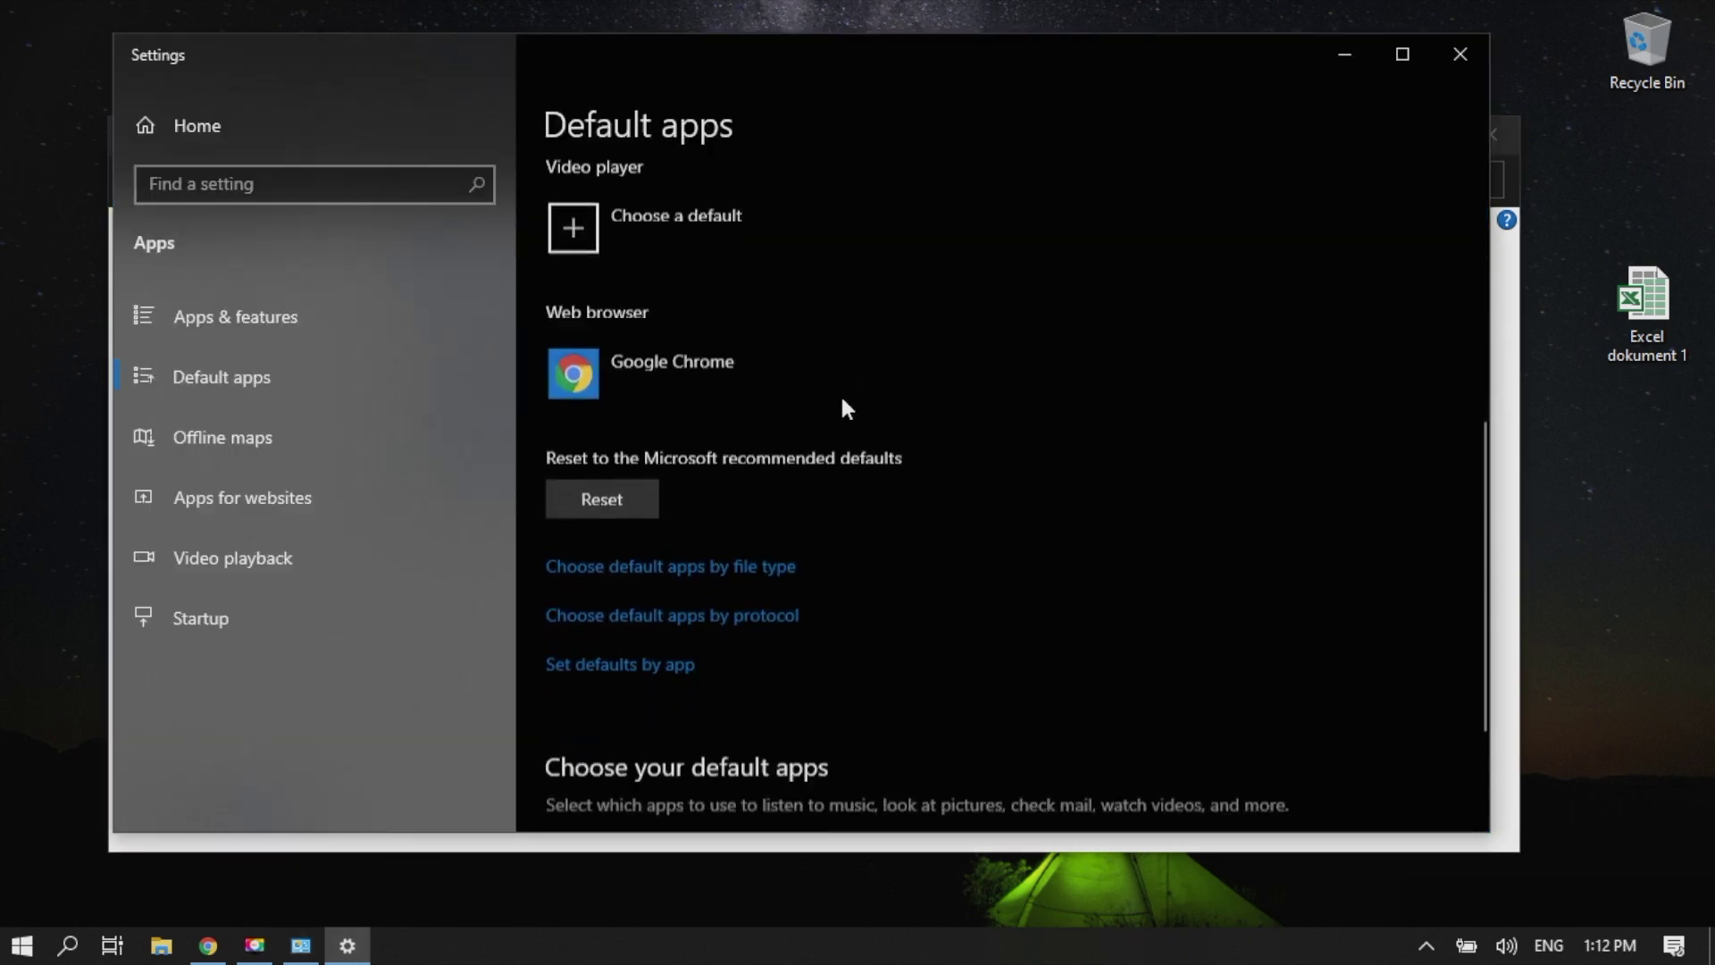
scroll(724, 470, "down", 2)
Open Set defaults by app and manage Excel's file type associations.
left_click(632, 523)
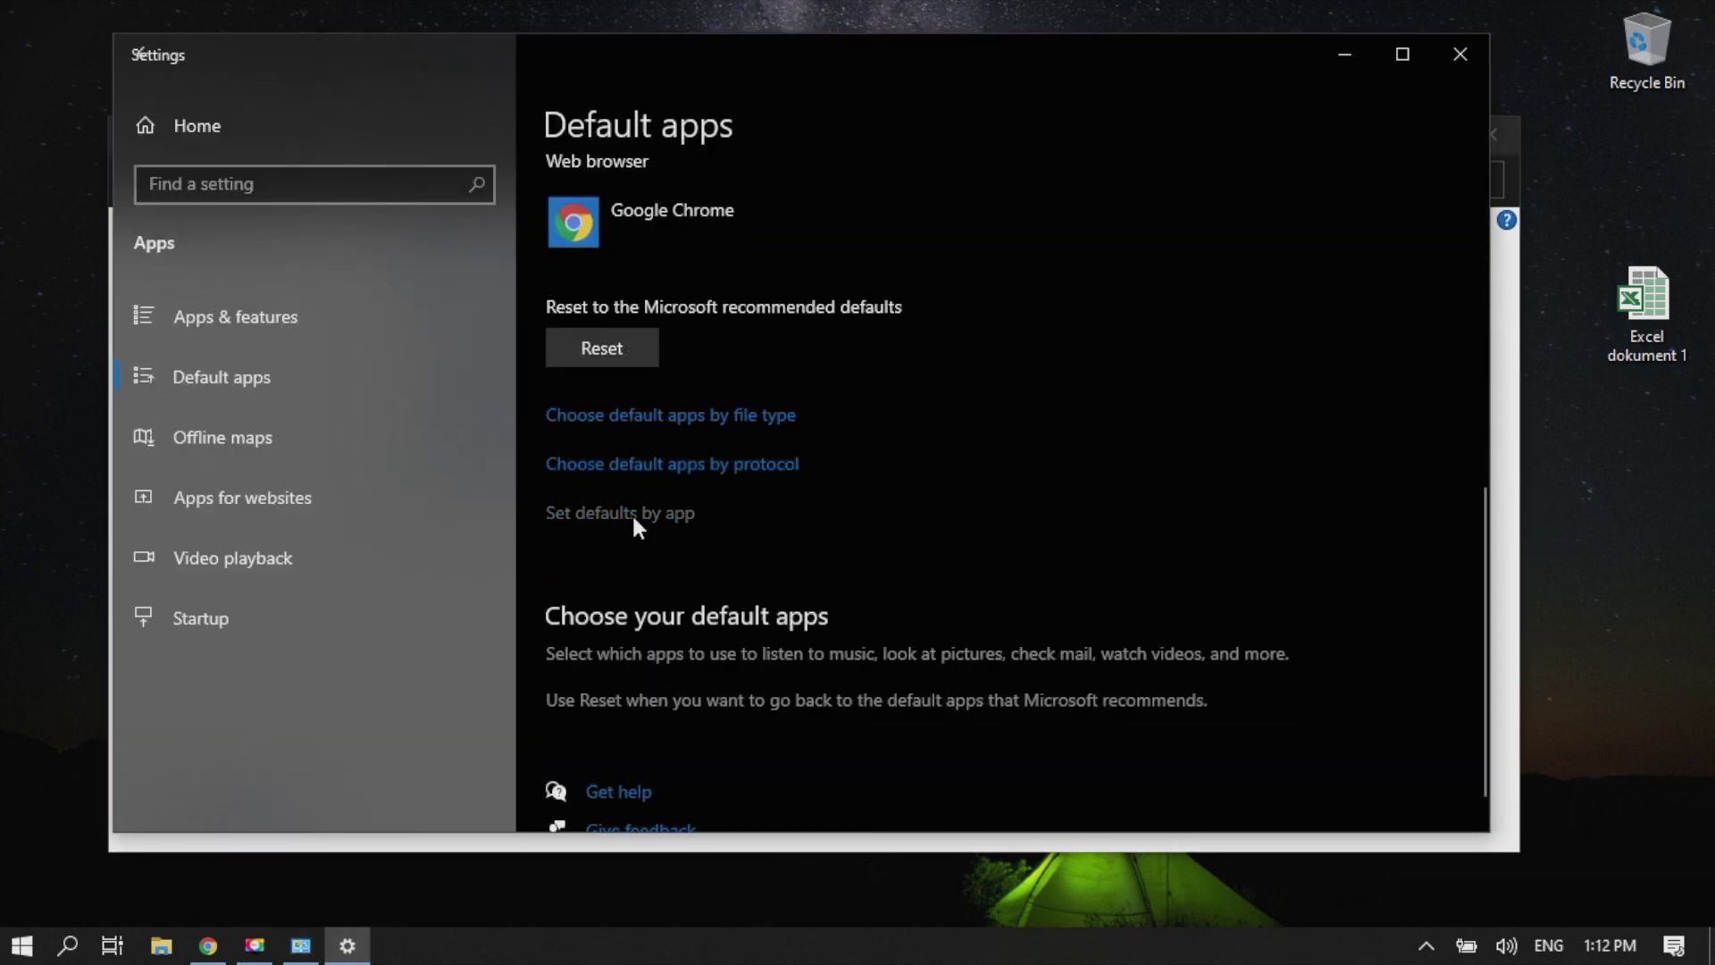
scroll(450, 498, "down", 2)
scroll(451, 499, "down", 2)
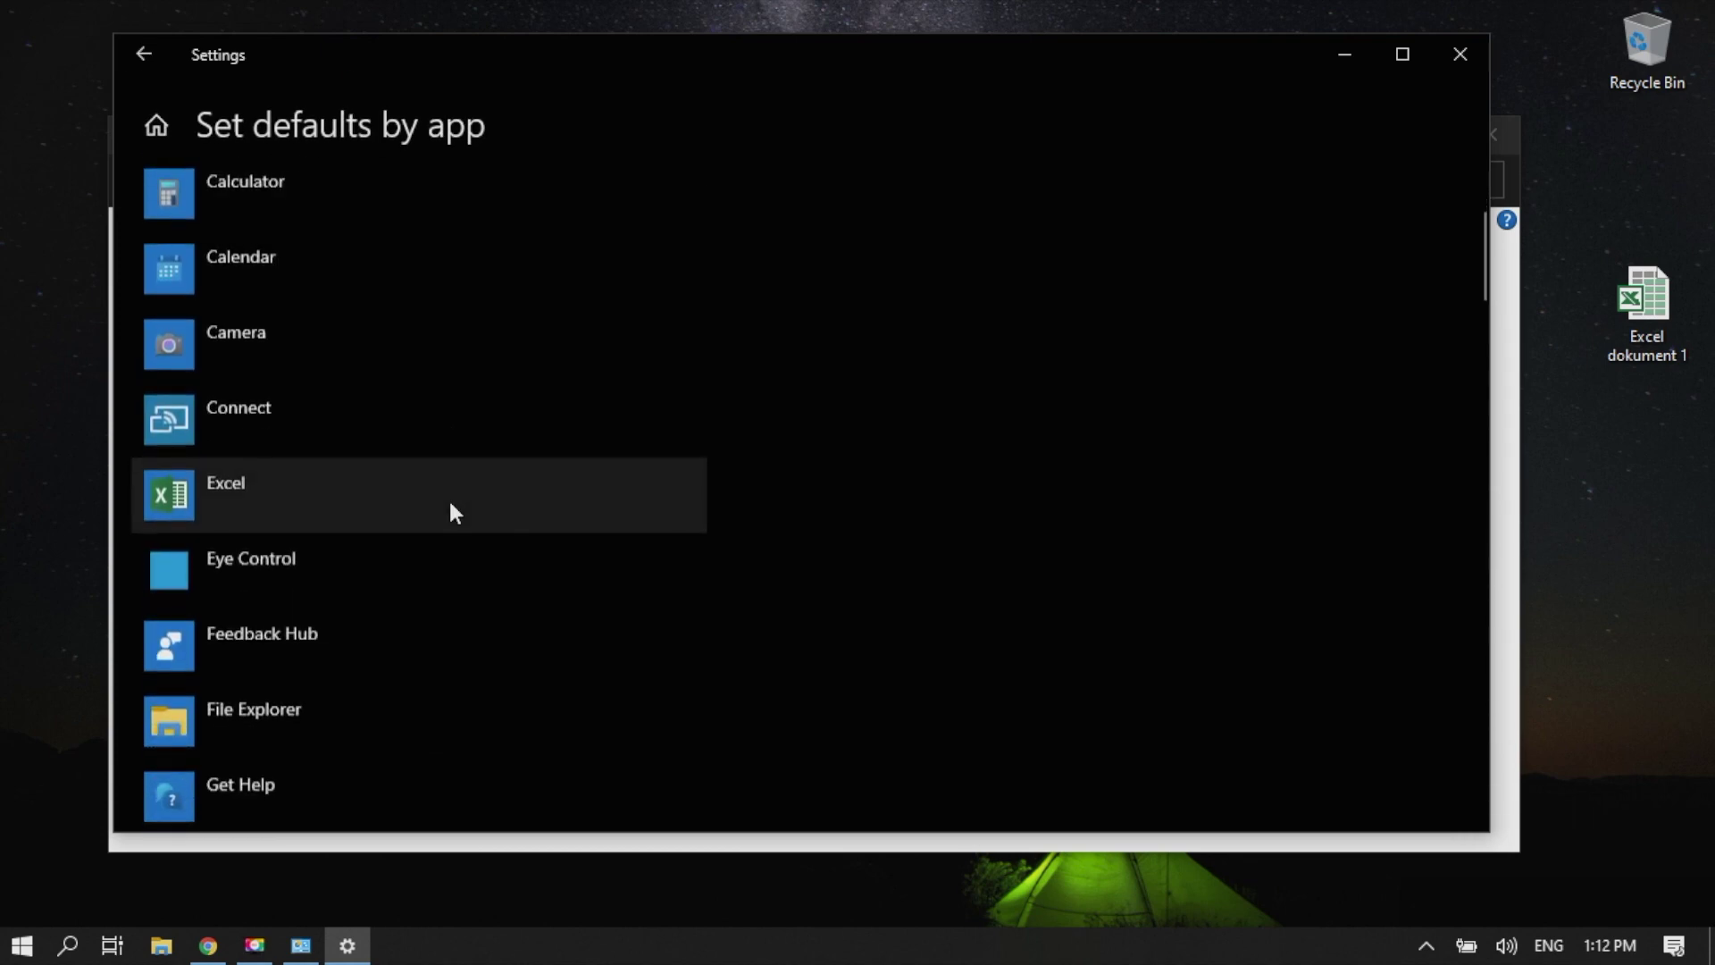
left_click(205, 513)
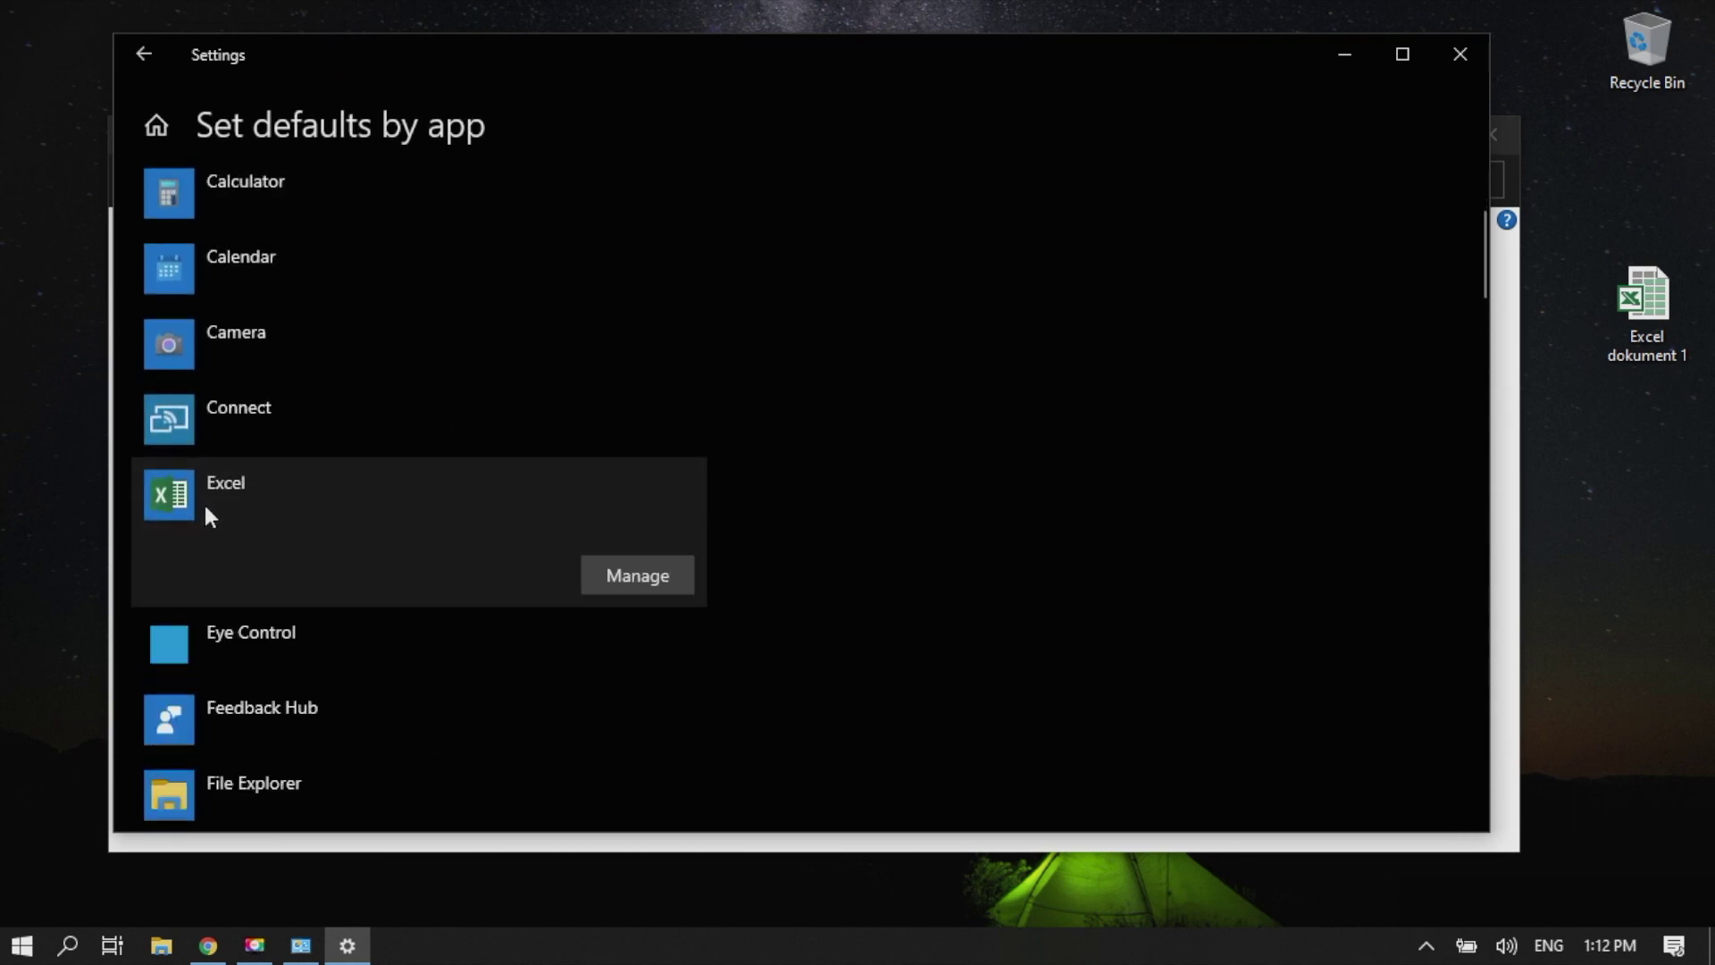
left_click(653, 590)
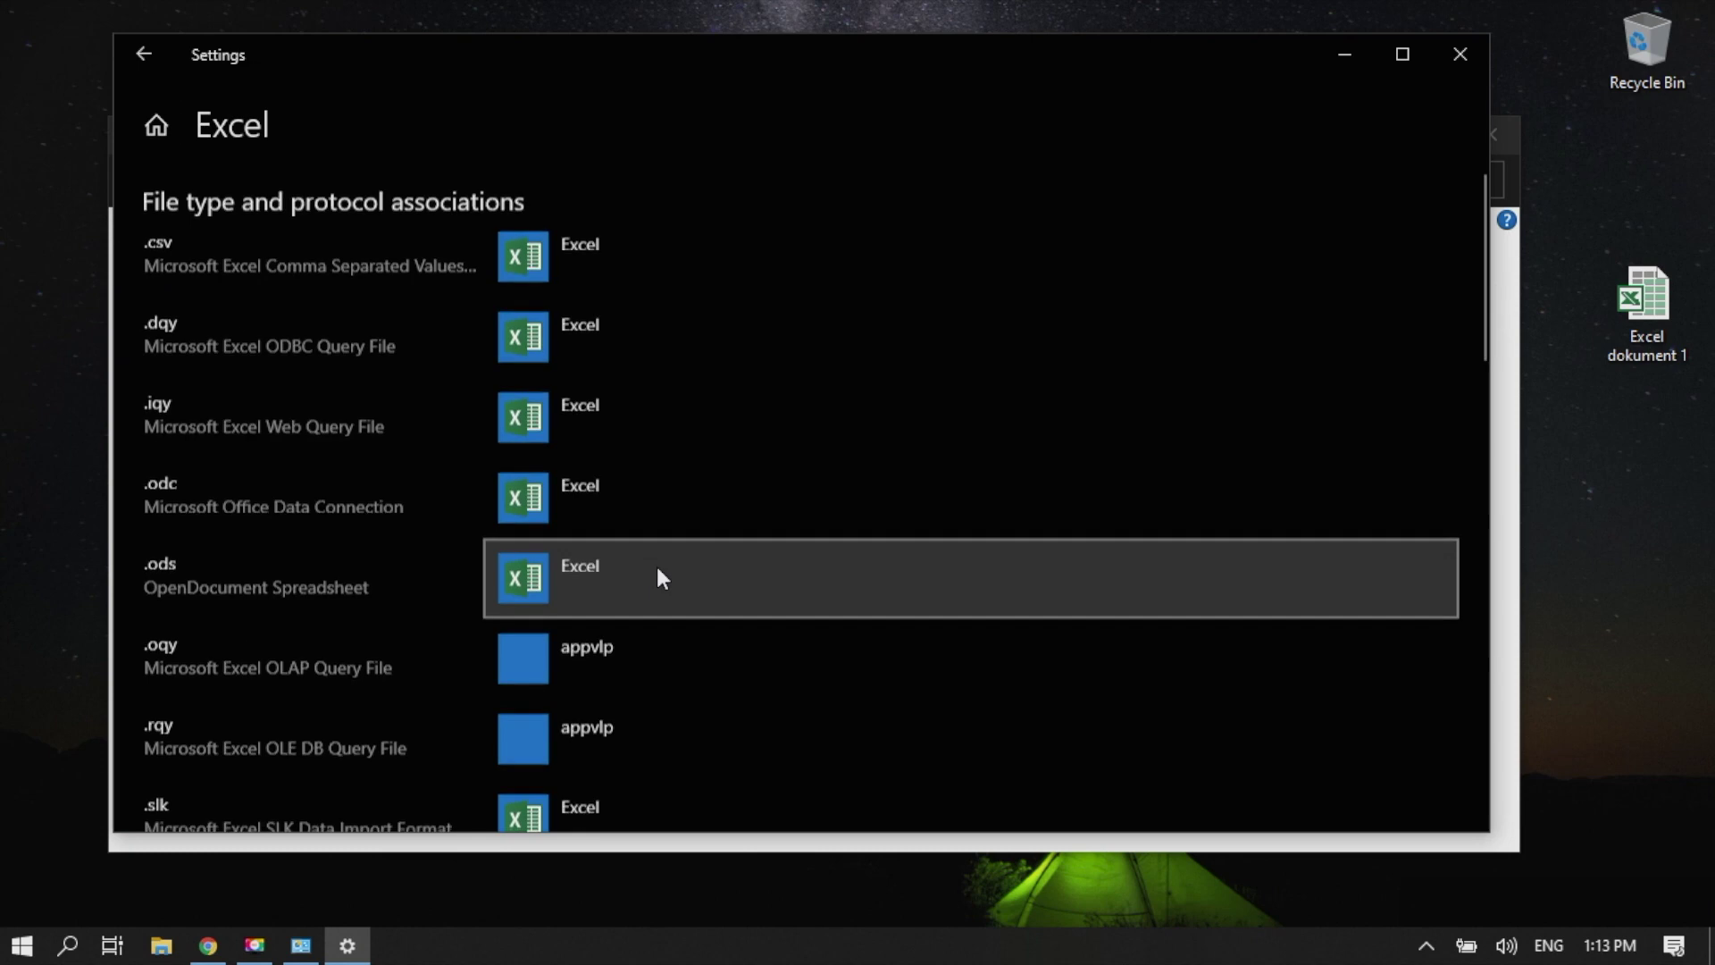
scroll(658, 576, "down", 2)
scroll(657, 577, "down", 1)
scroll(657, 578, "down", 1)
scroll(656, 578, "down", 1)
scroll(657, 577, "down", 3)
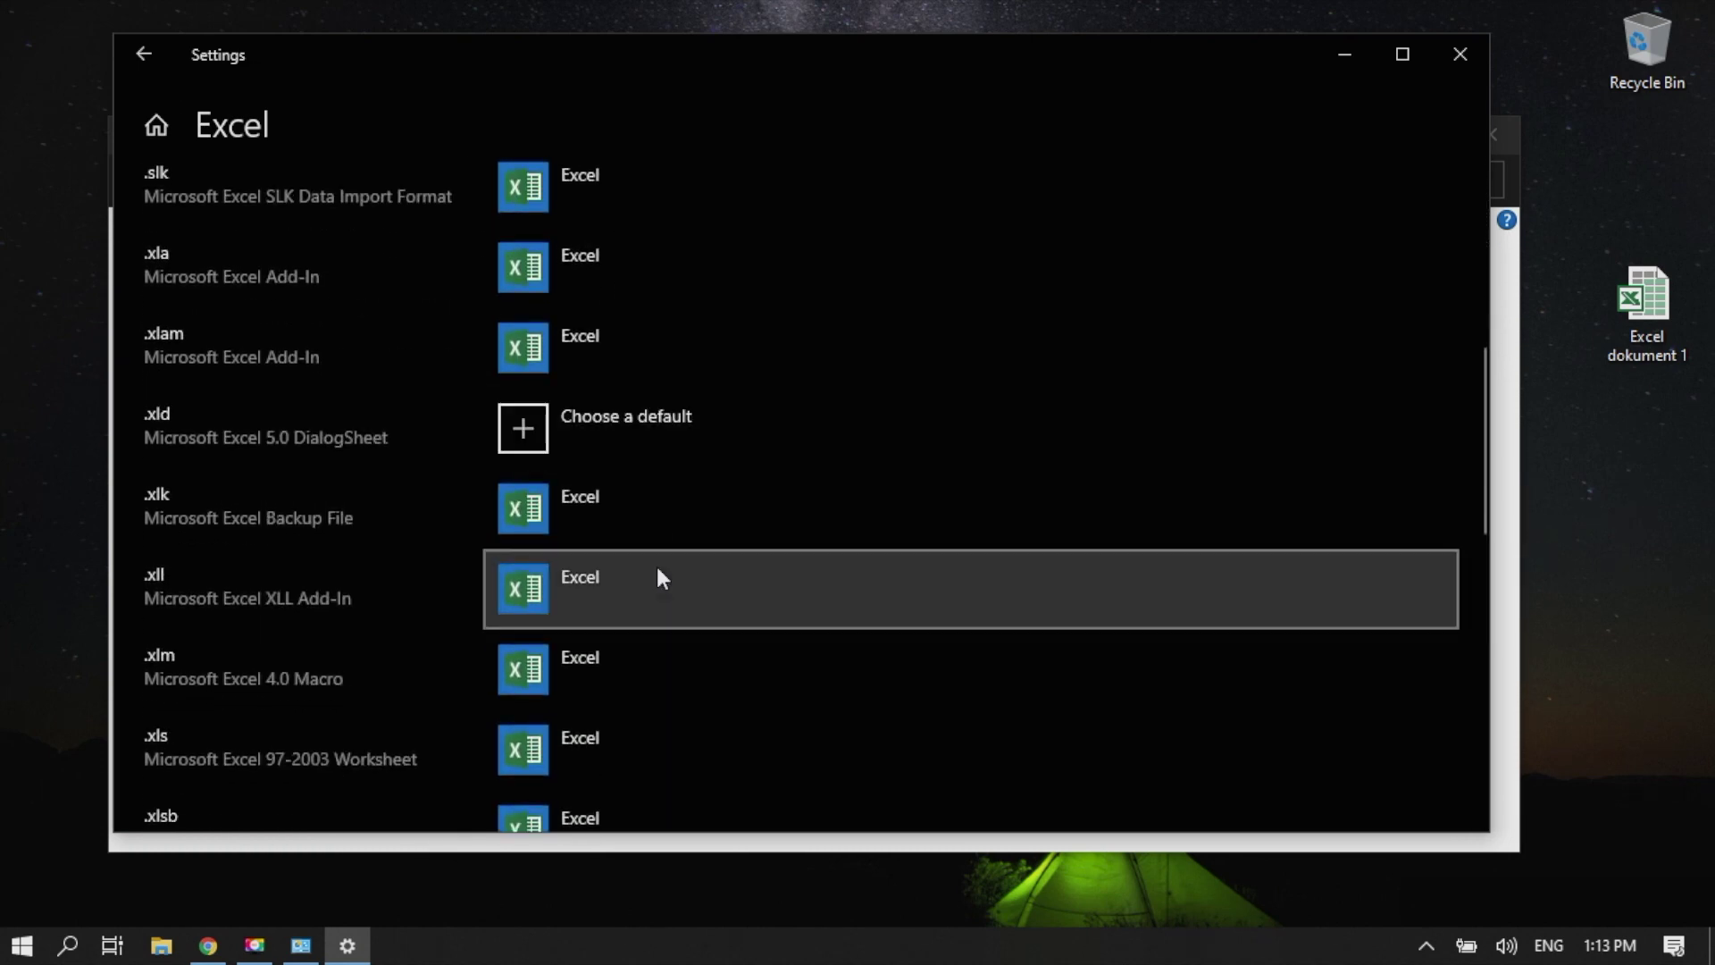
scroll(657, 577, "down", 3)
Assign .xls files (Excel 97-2003 Worksheet) to Excel.
left_click(530, 480)
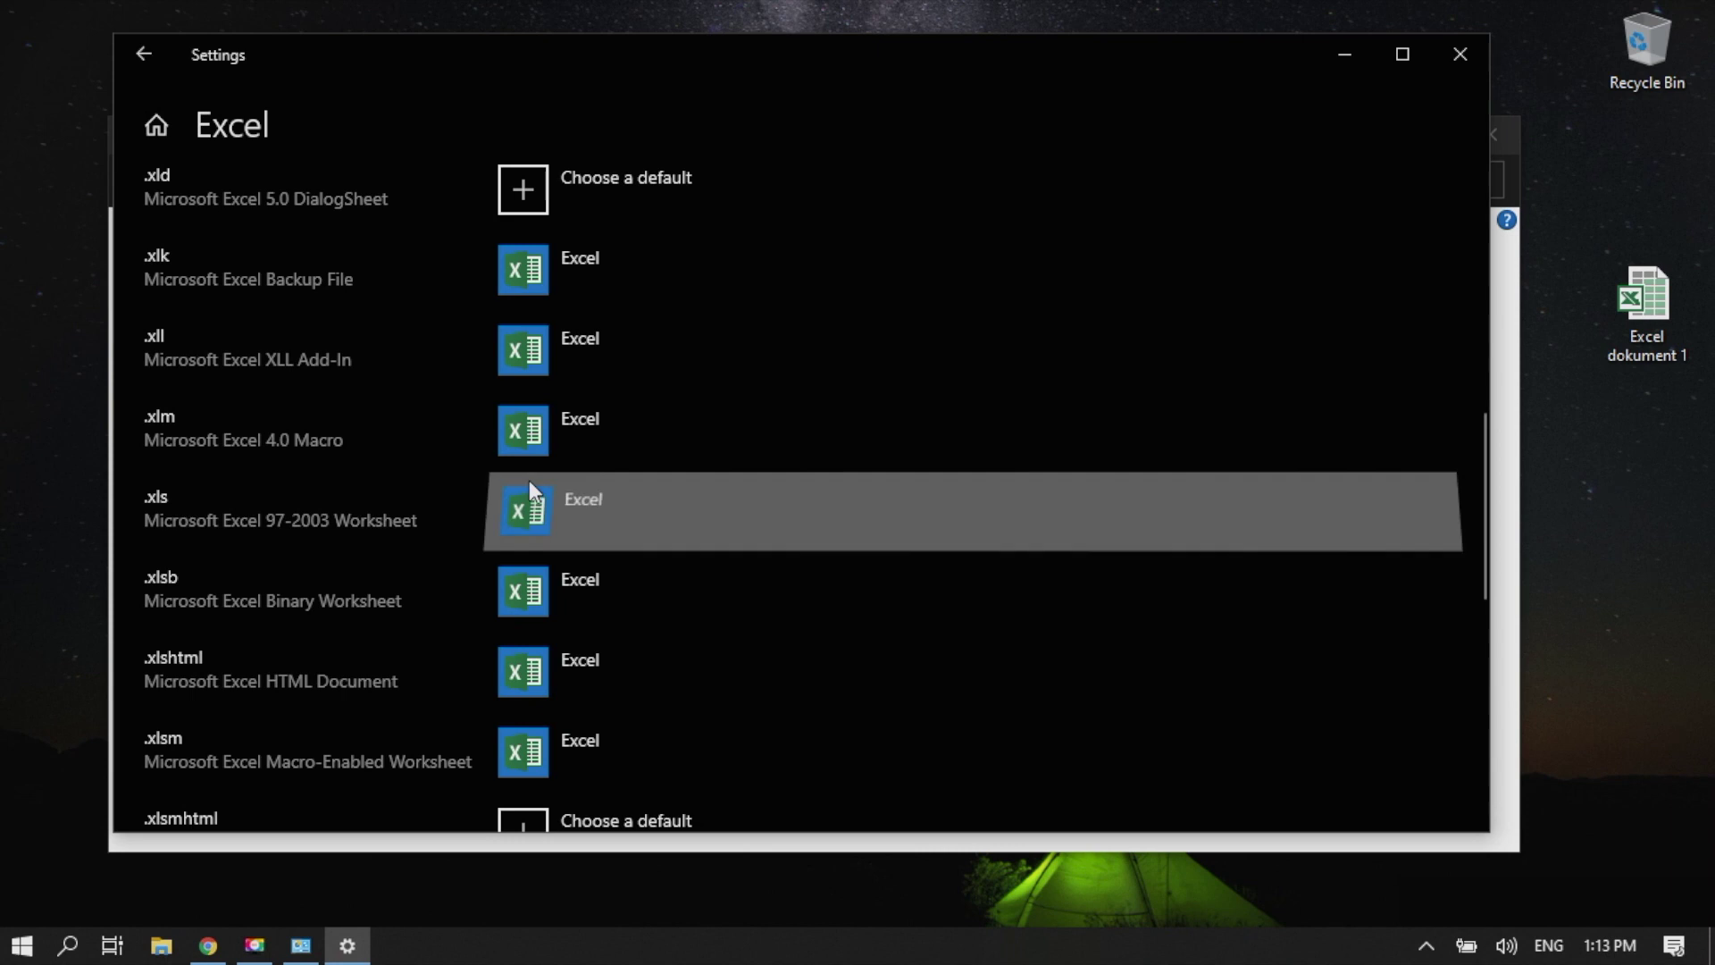
left_click(840, 310)
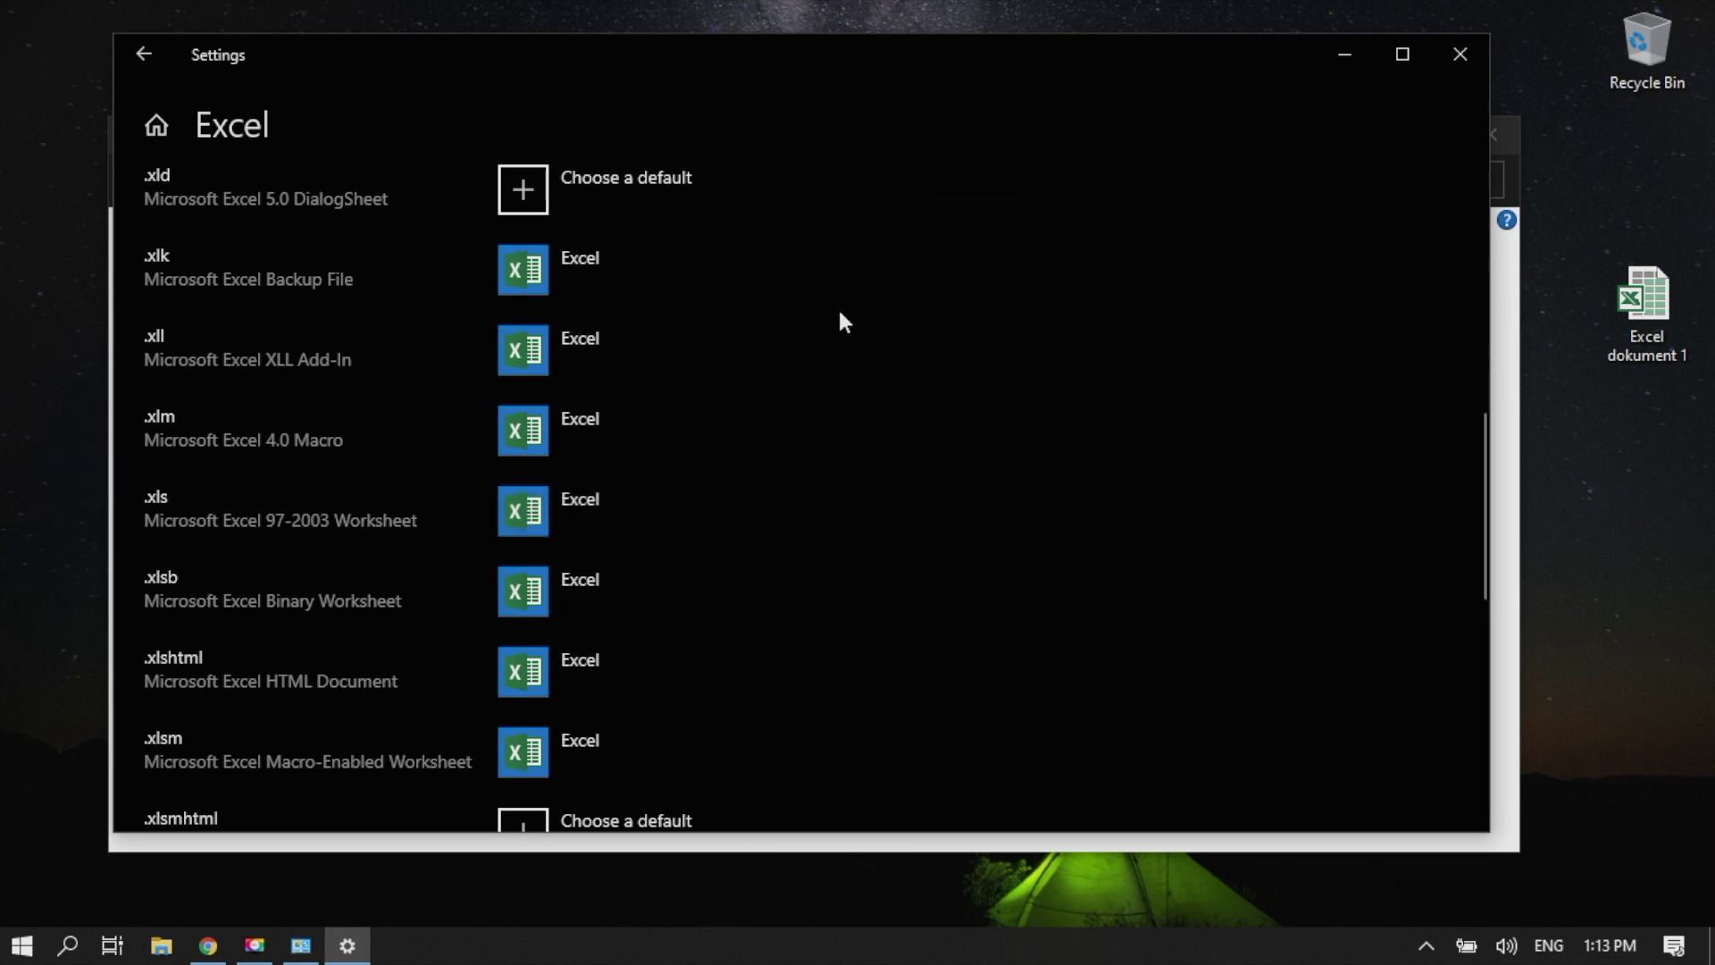
scroll(628, 629, "up", 2)
scroll(632, 616, "down", 1)
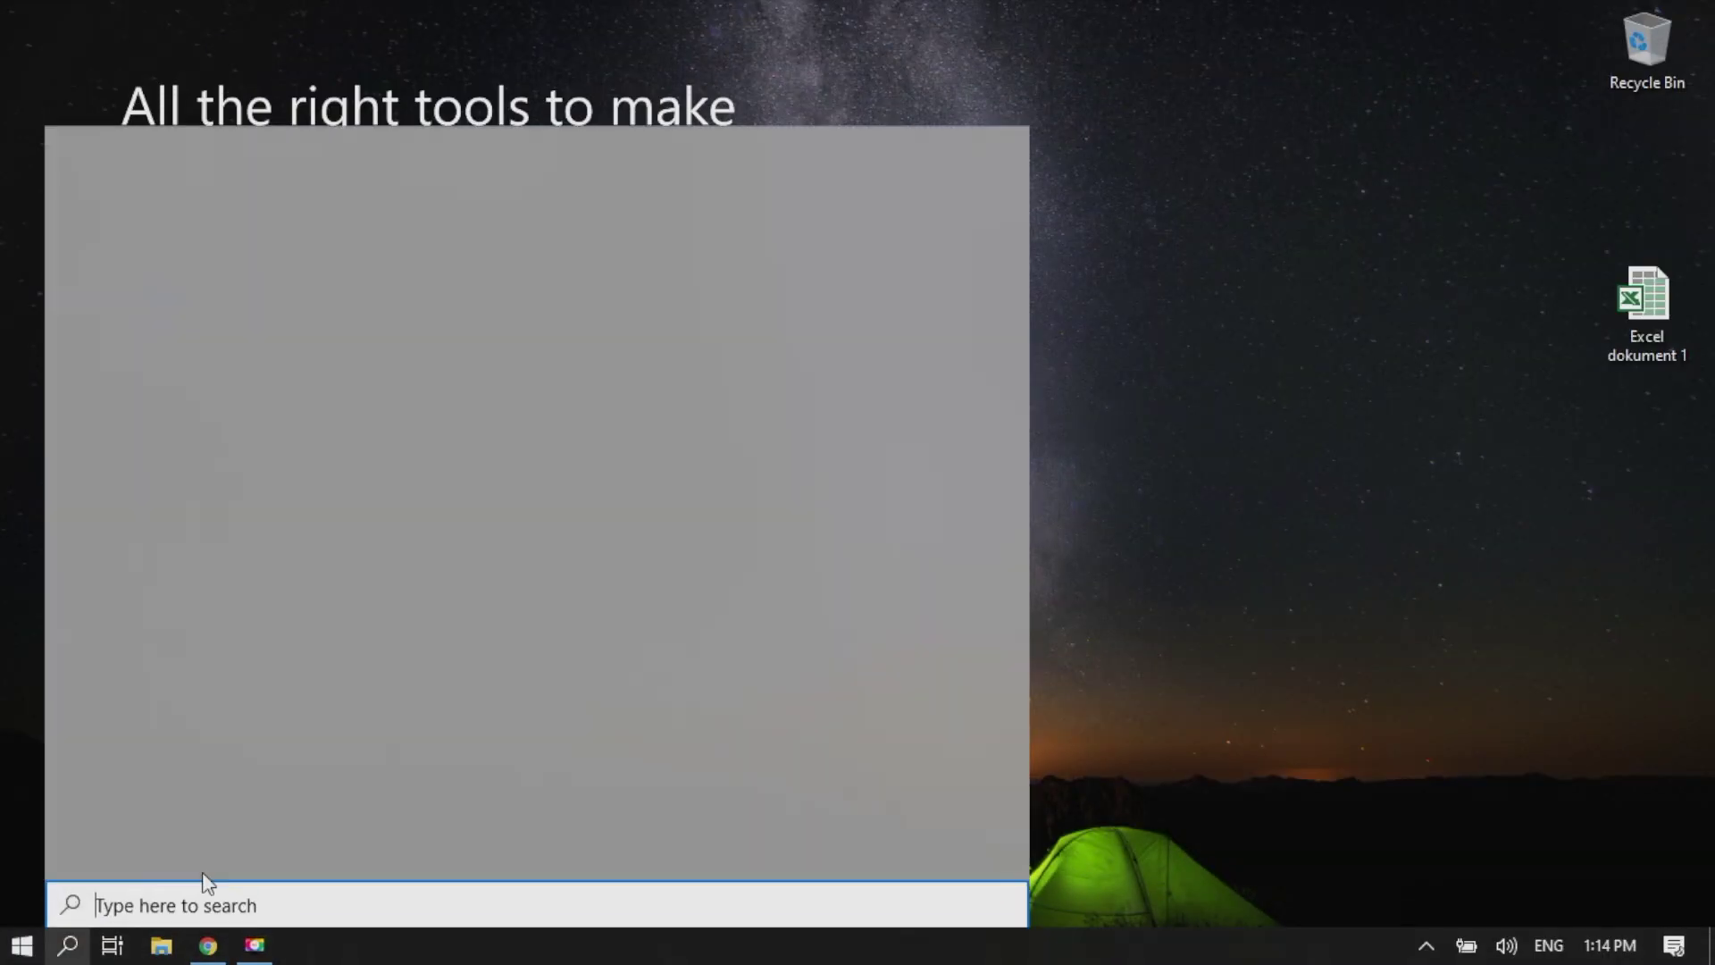
type("cont")
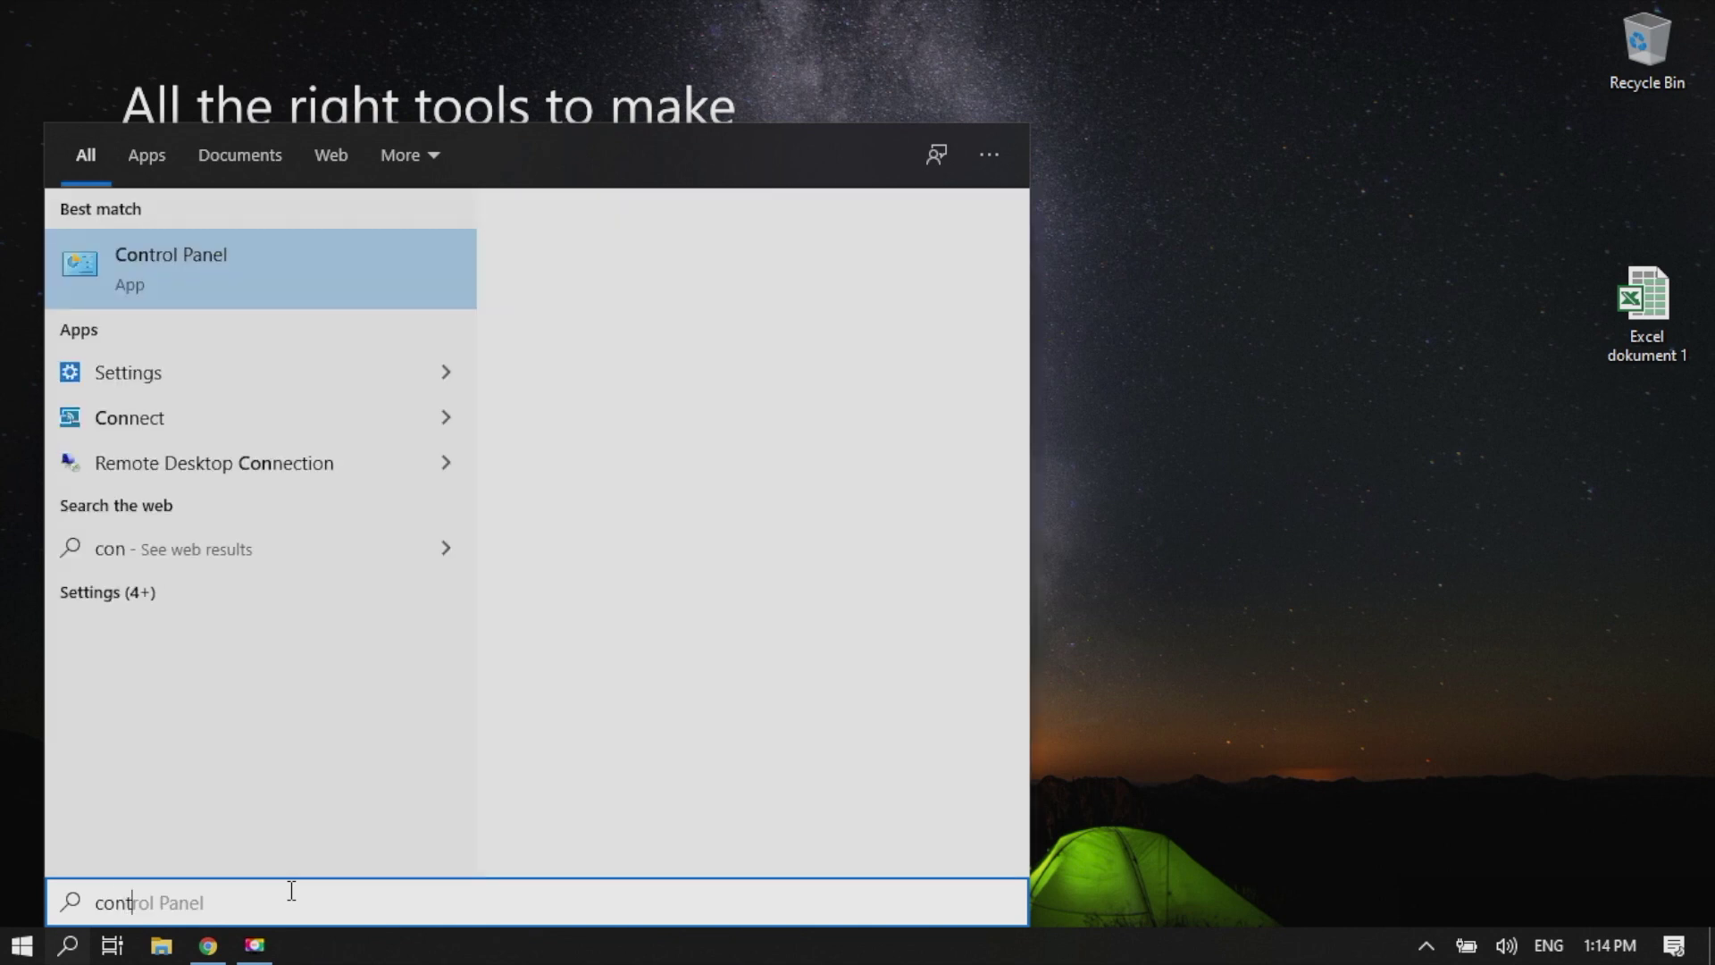
type("rol p")
Open Programs and Features and choose Change for Microsoft Office Professional Plus 2019.
left_click(161, 296)
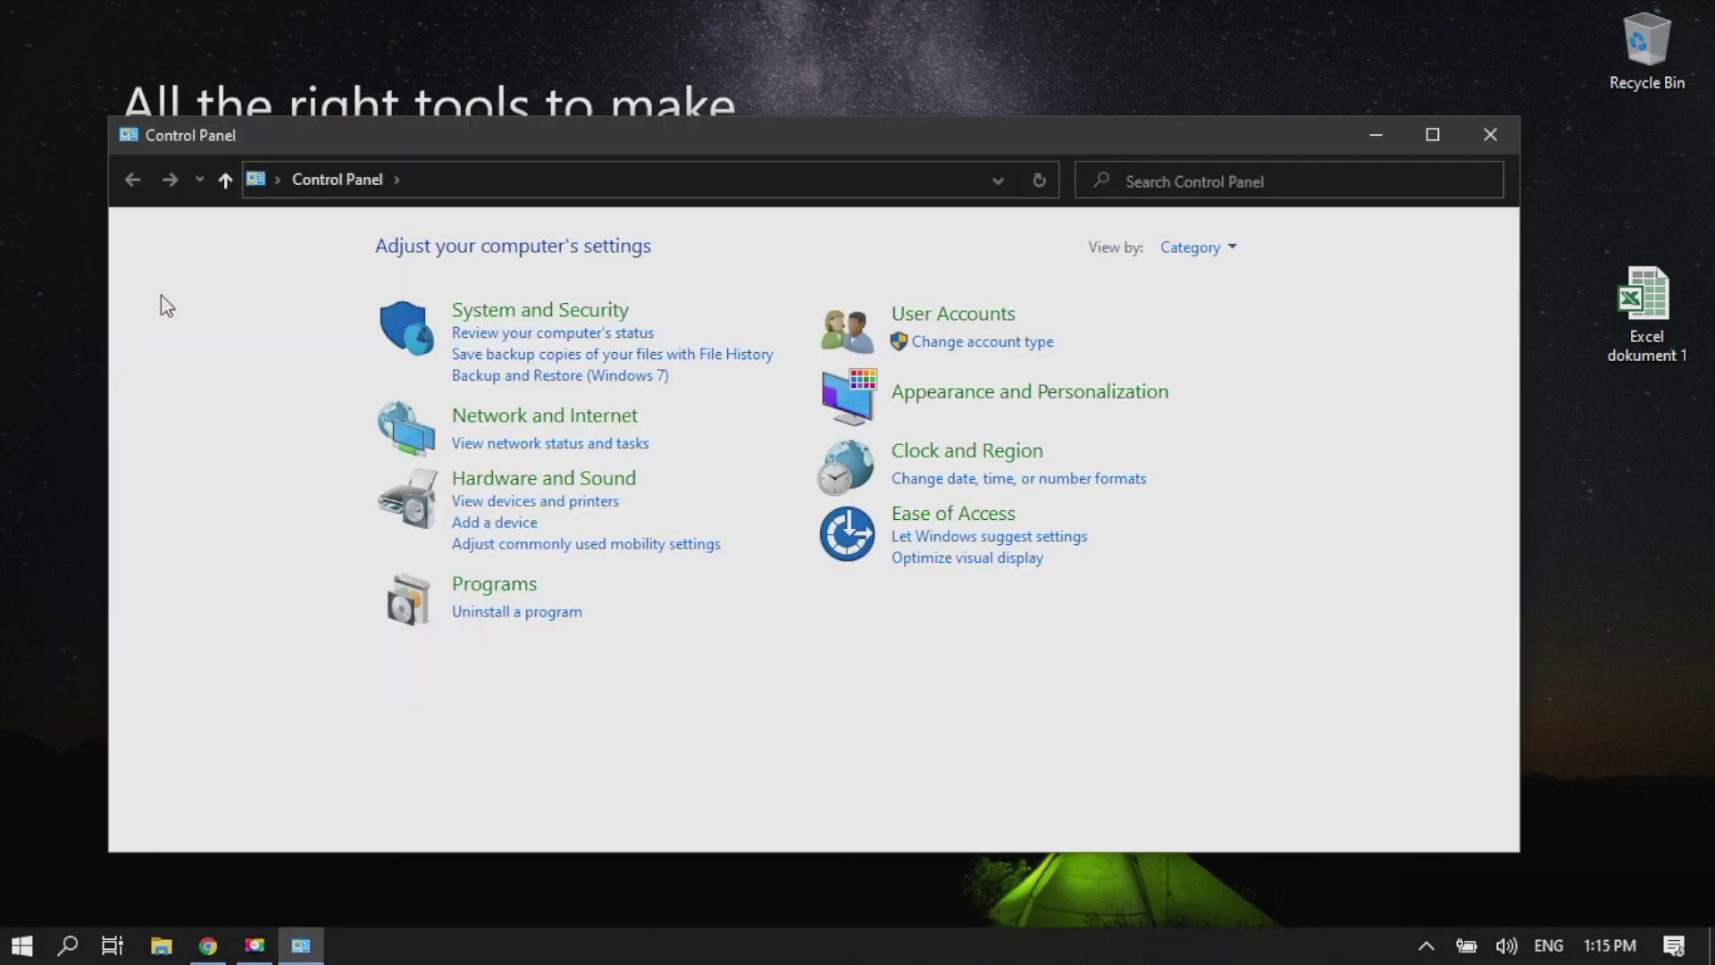
left_click(470, 588)
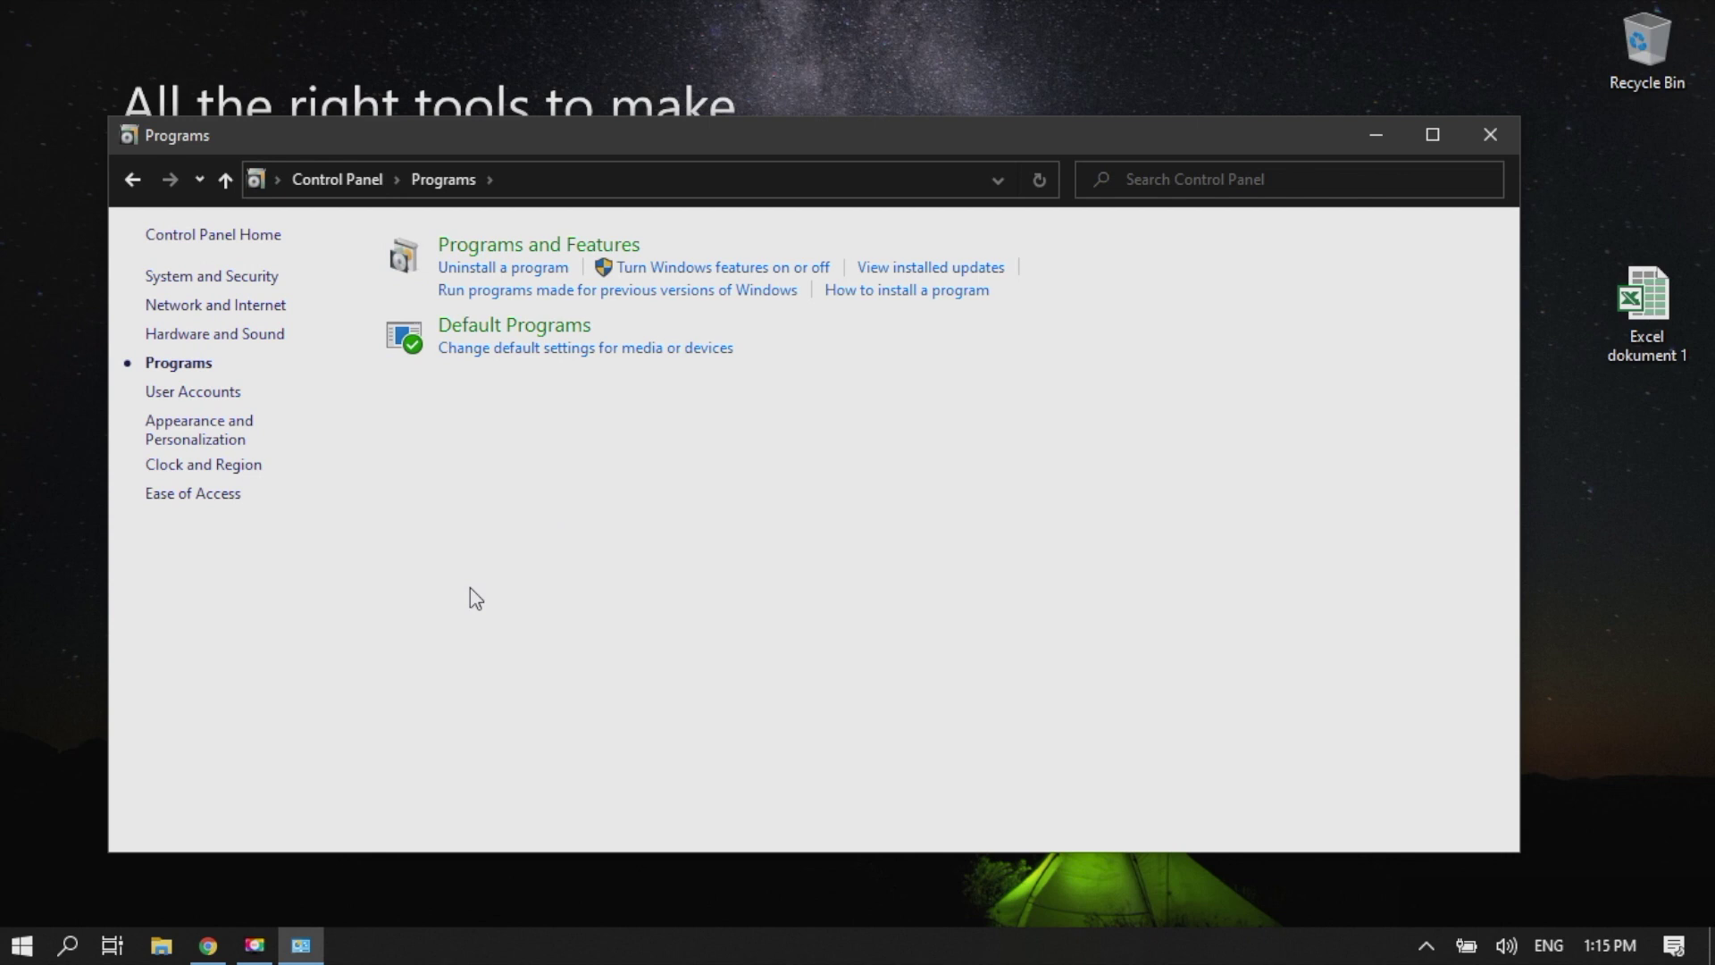
left_click(542, 279)
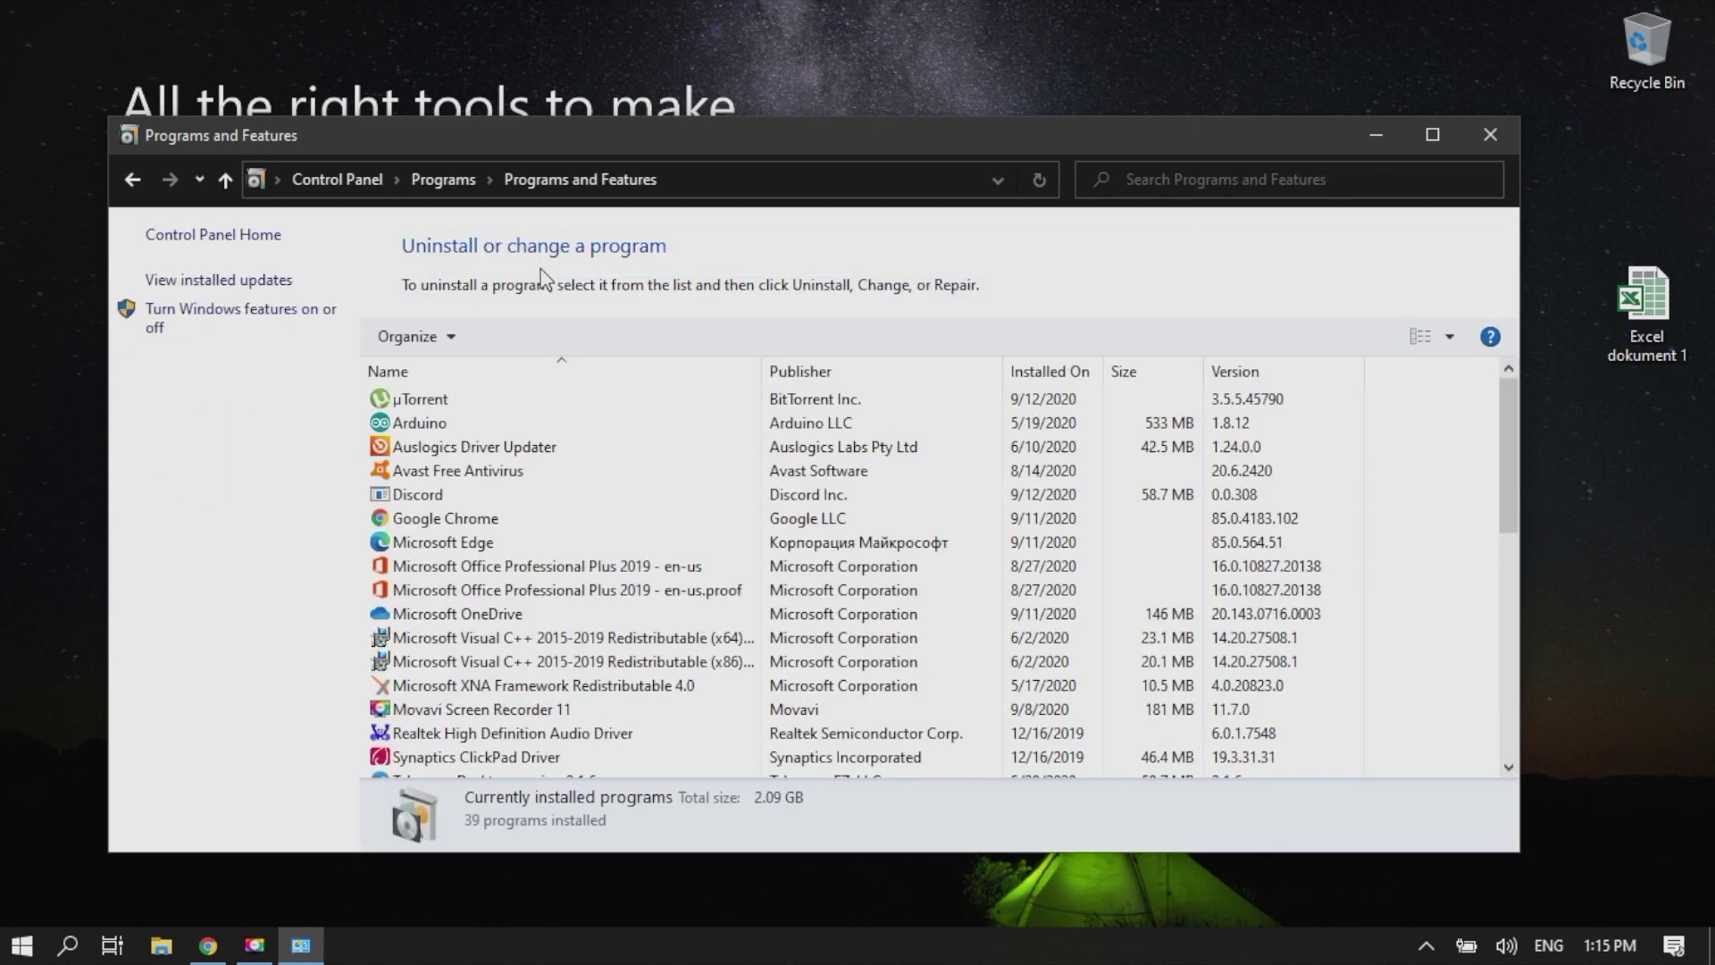
scroll(509, 482, "down", 2)
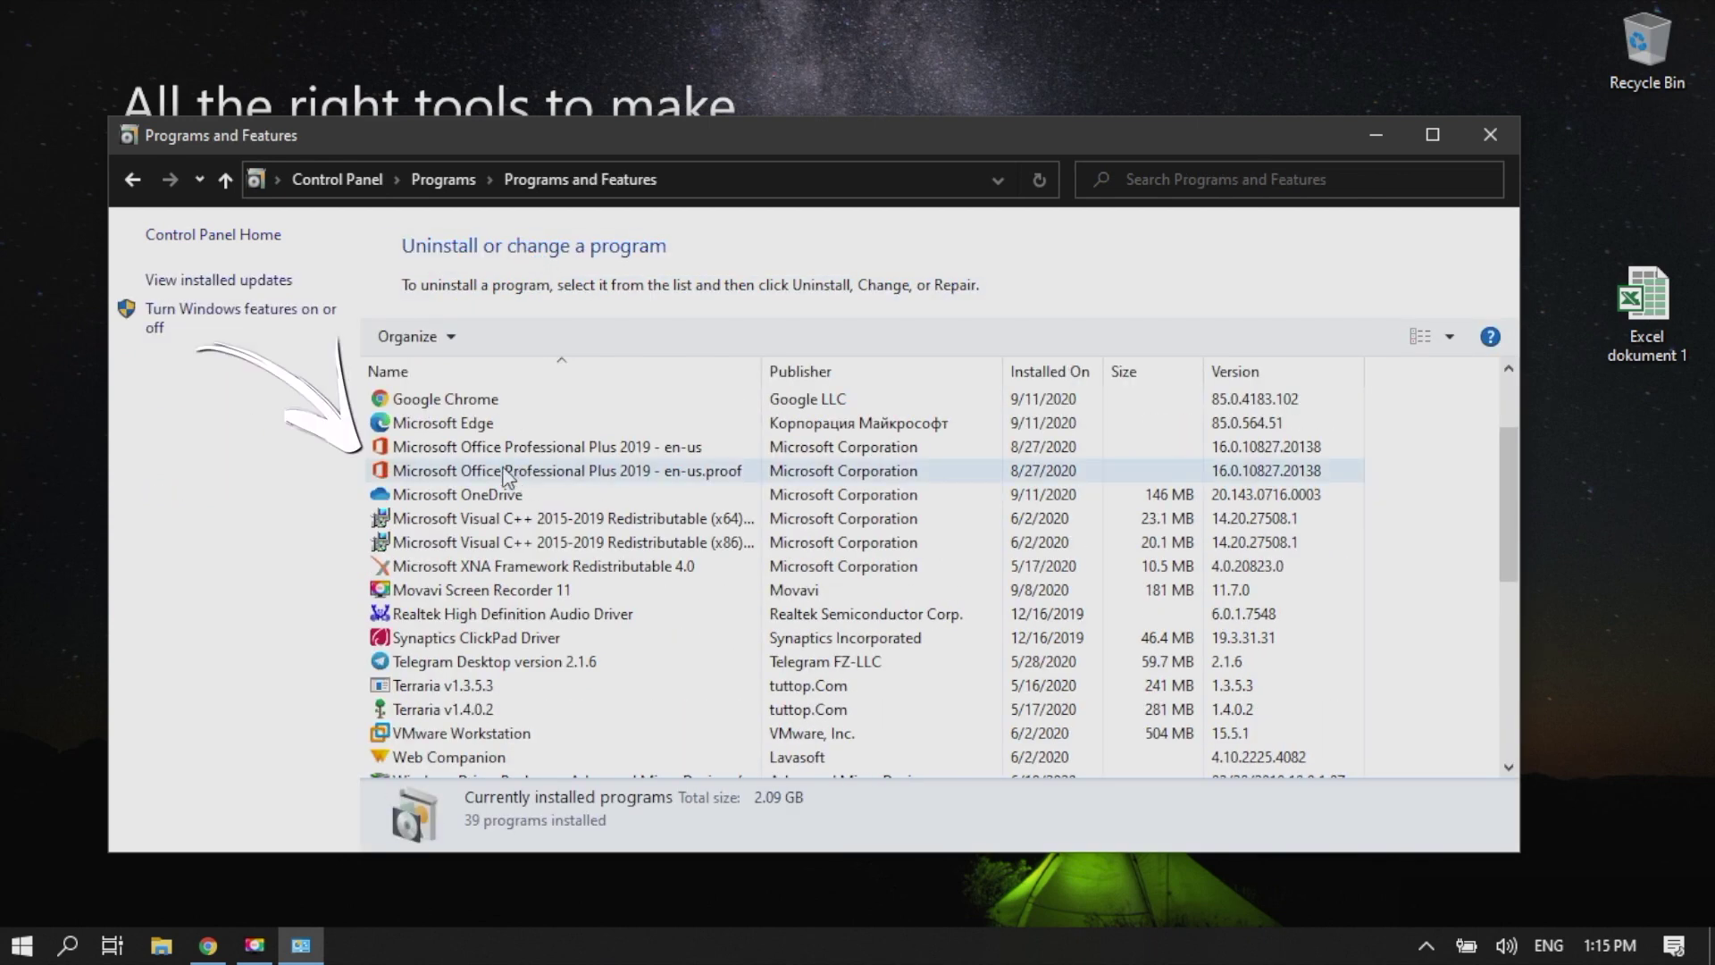
left_click(487, 456)
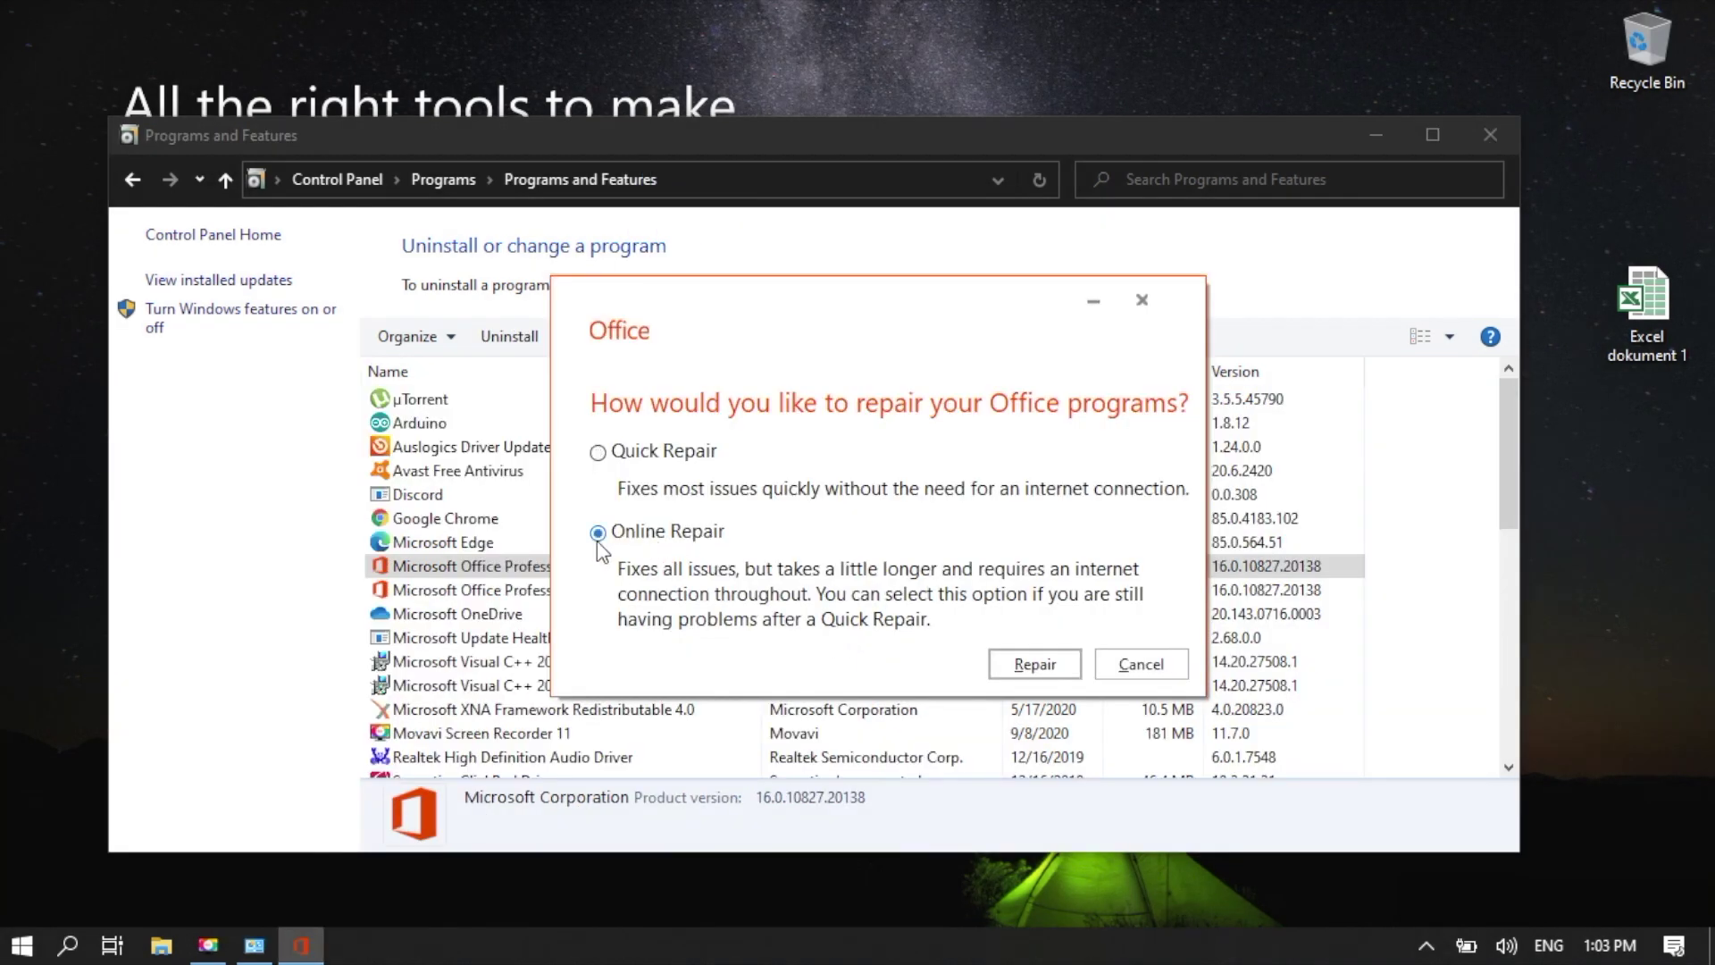
Start an Online Repair of Office and confirm it.
left_click(1032, 666)
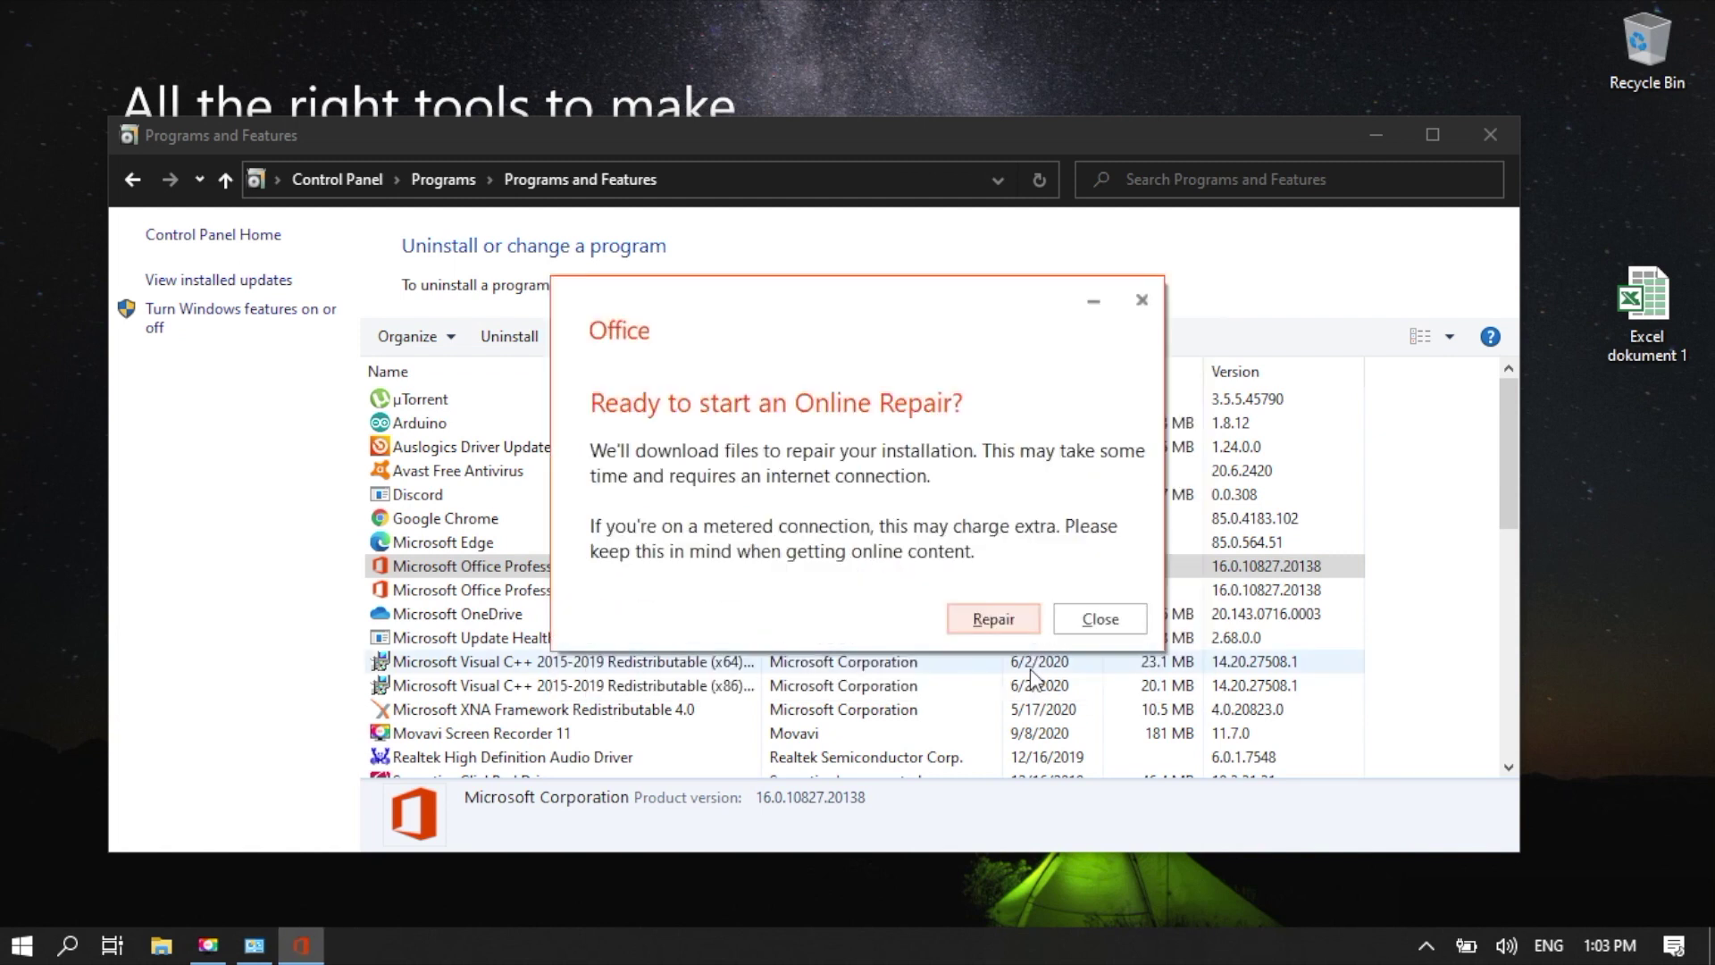
left_click(989, 621)
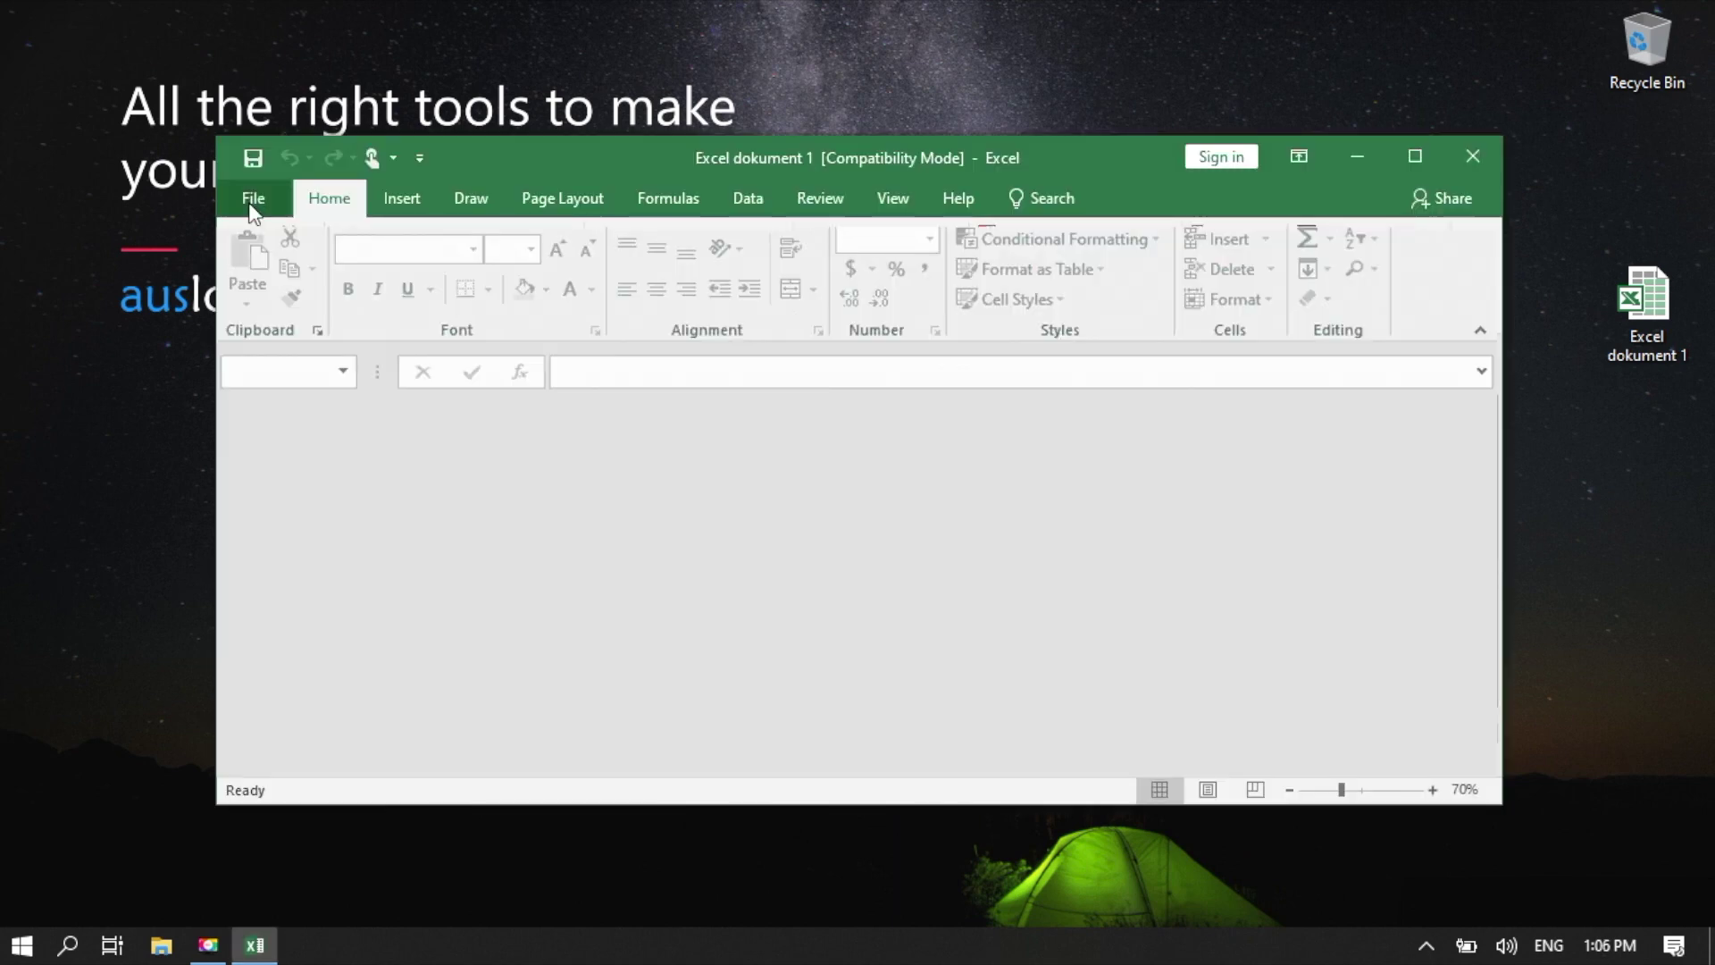
Tick 'Disable hardware graphics acceleration' in Excel's Advanced options and apply it.
left_click(251, 203)
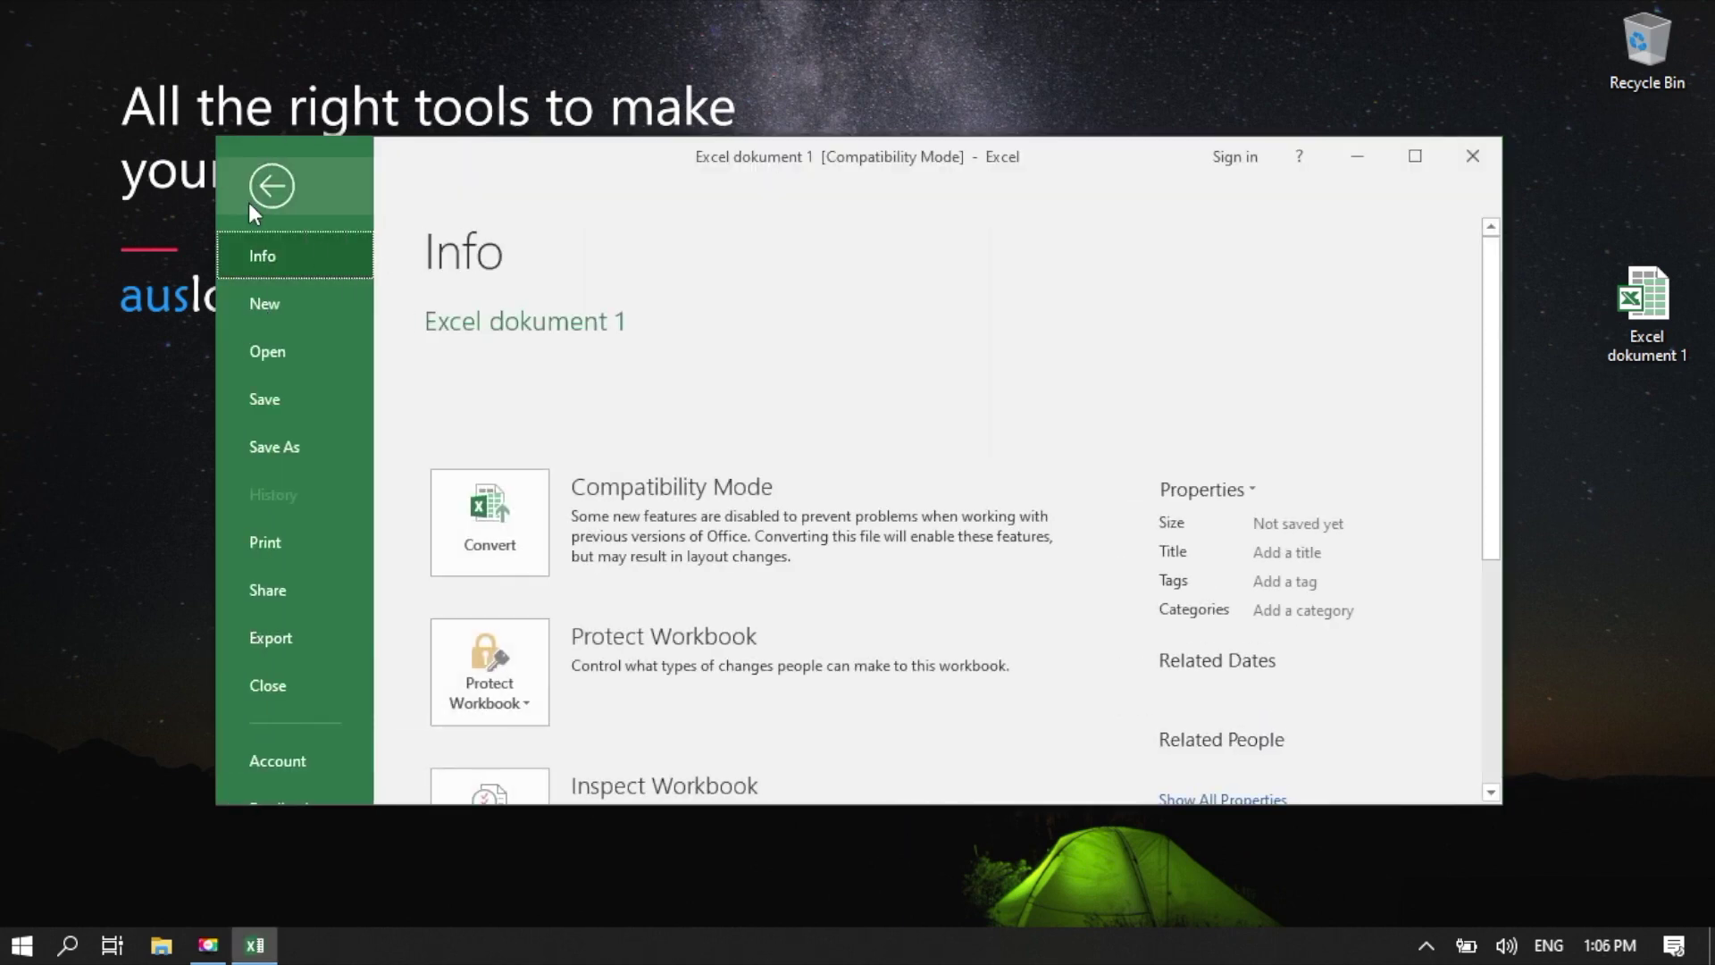
scroll(279, 248, "down", 3)
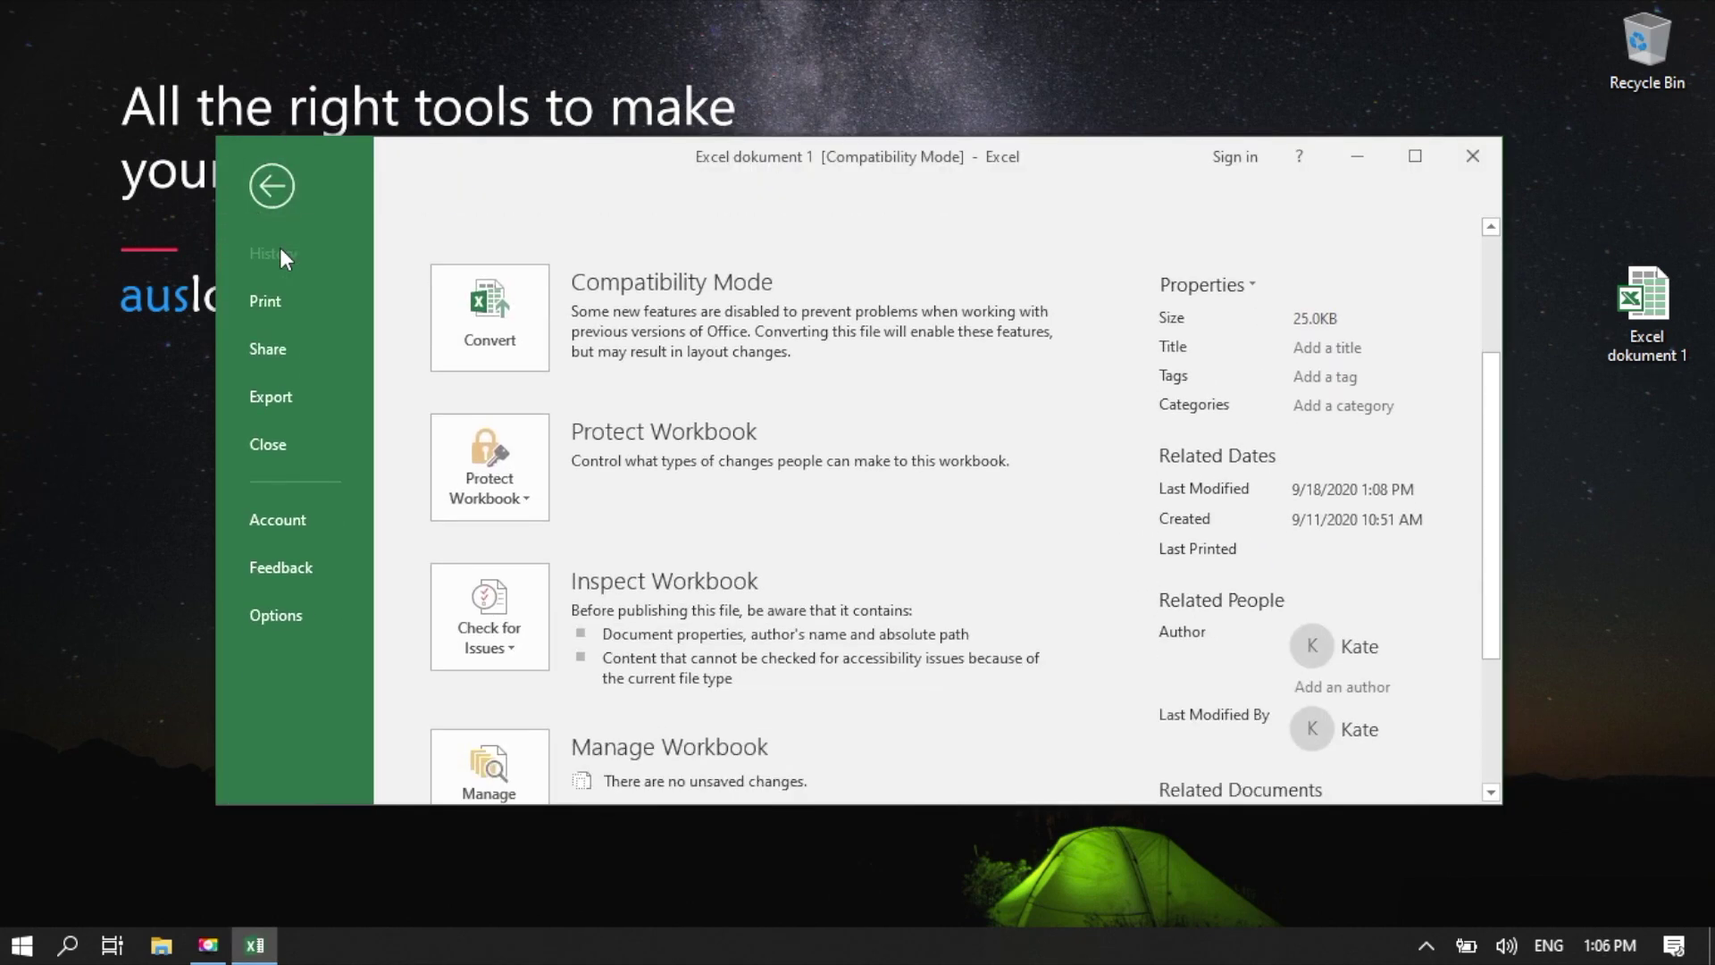
left_click(277, 605)
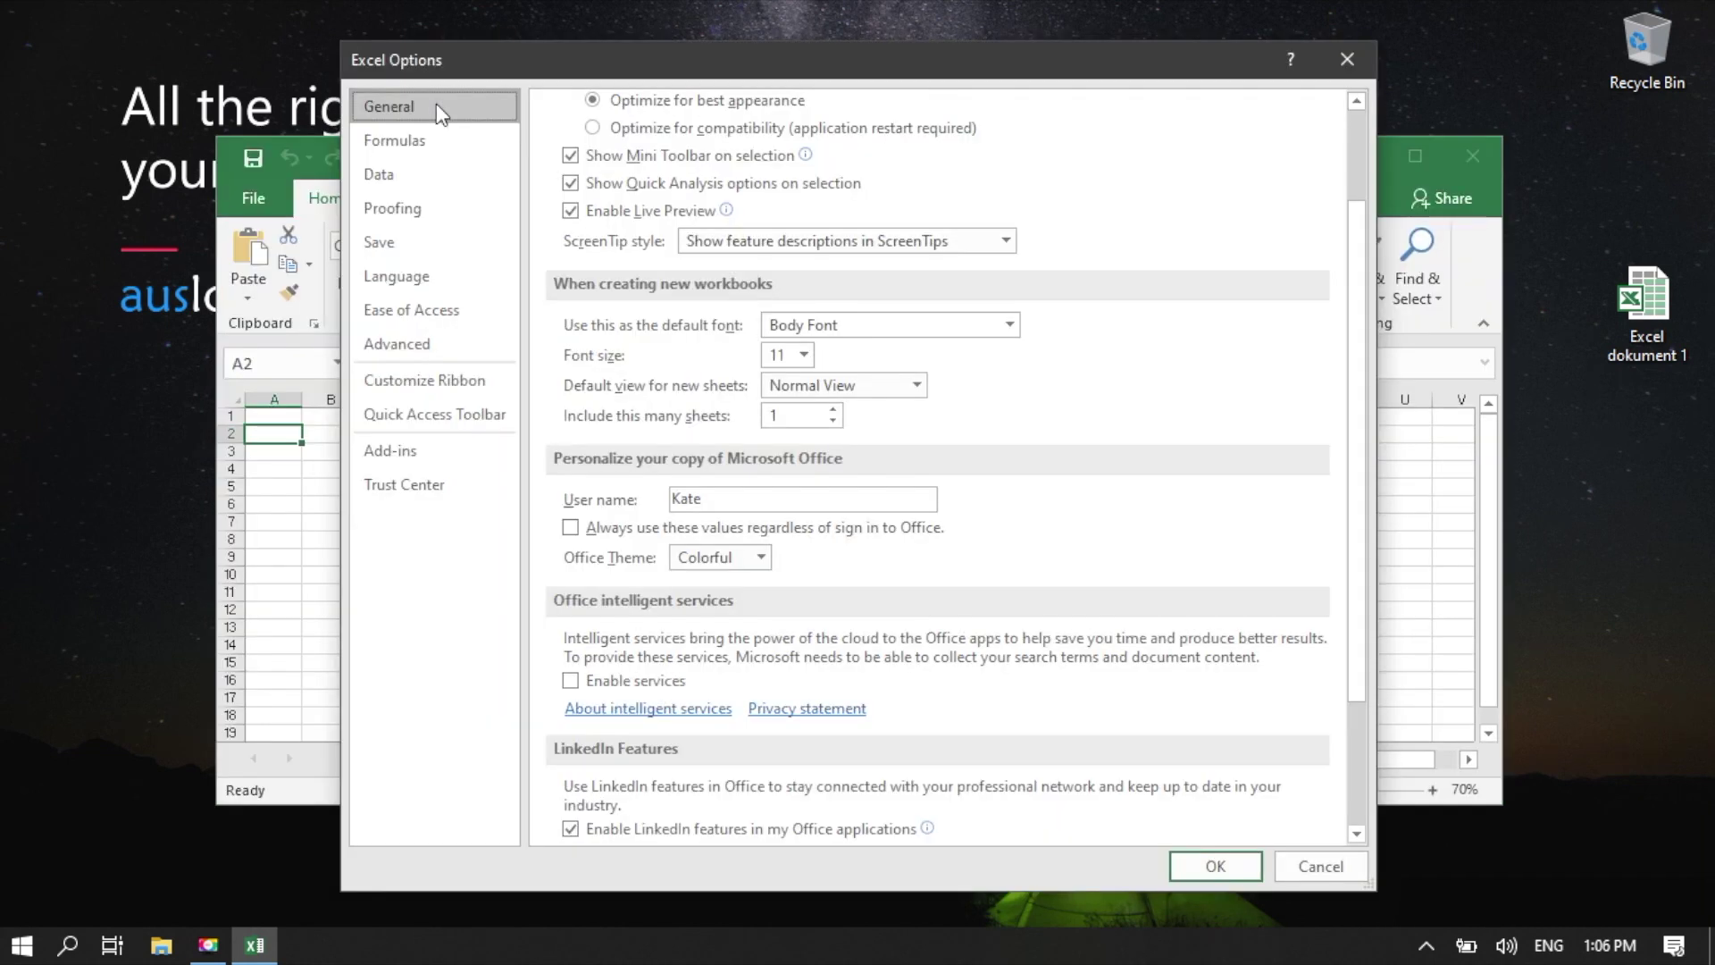
left_click(411, 344)
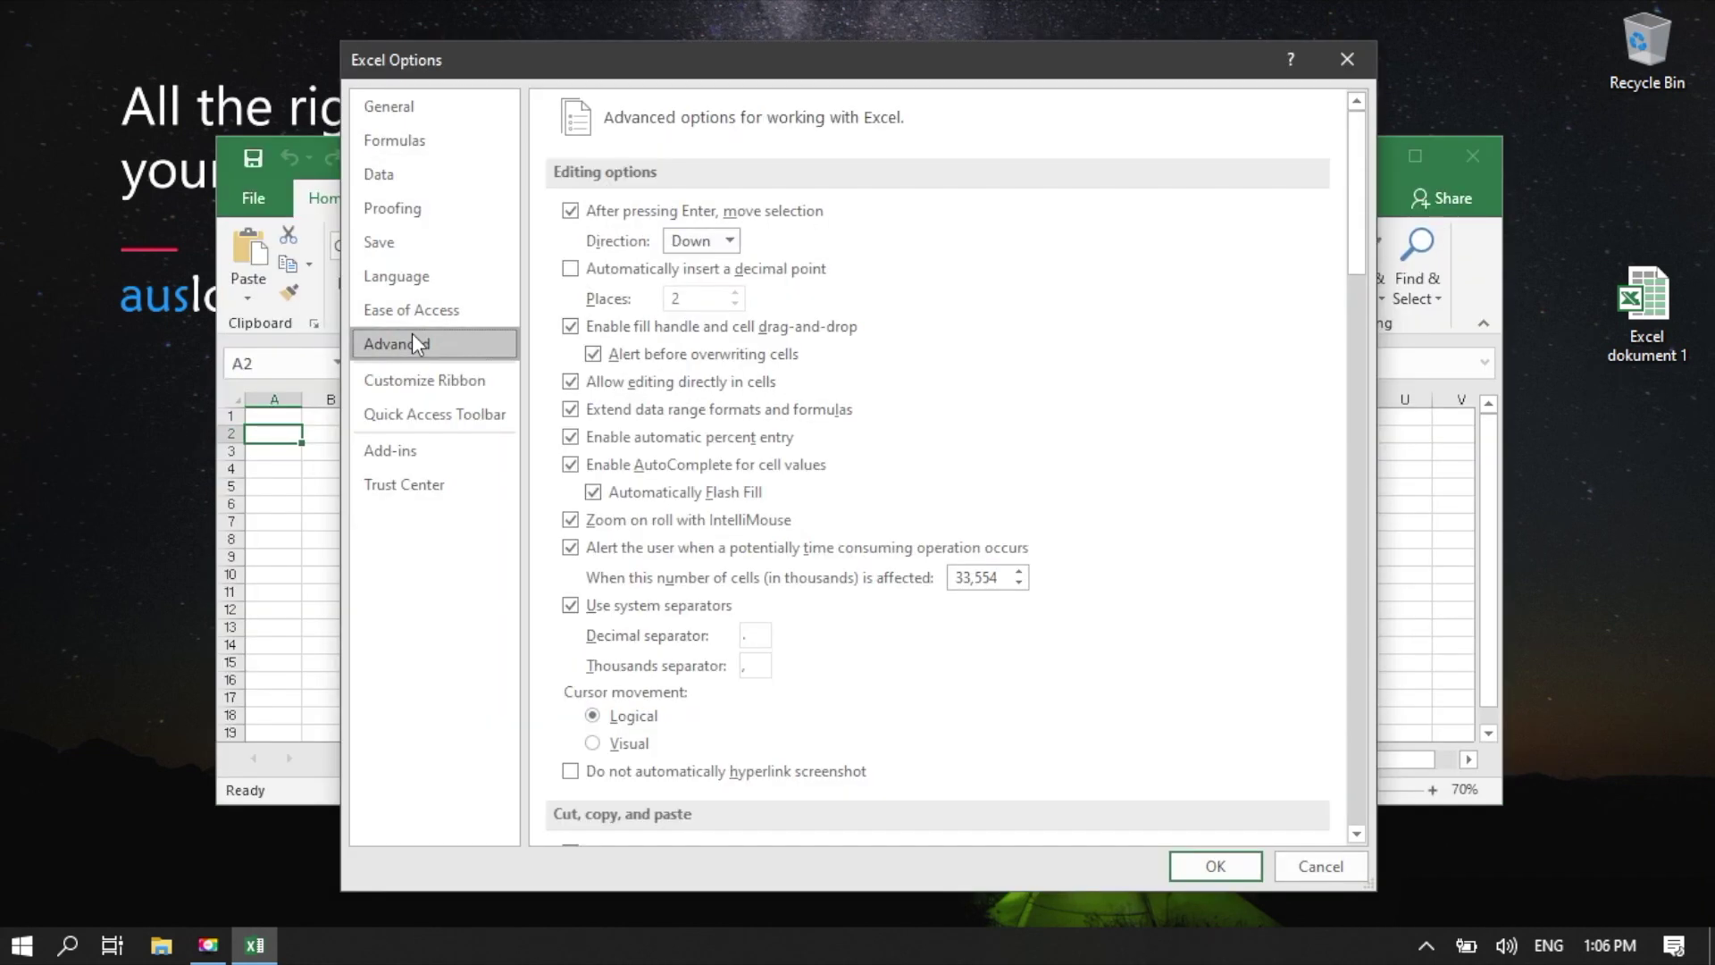
scroll(1072, 324, "down", 5)
scroll(1072, 275, "down", 3)
scroll(1080, 279, "down", 3)
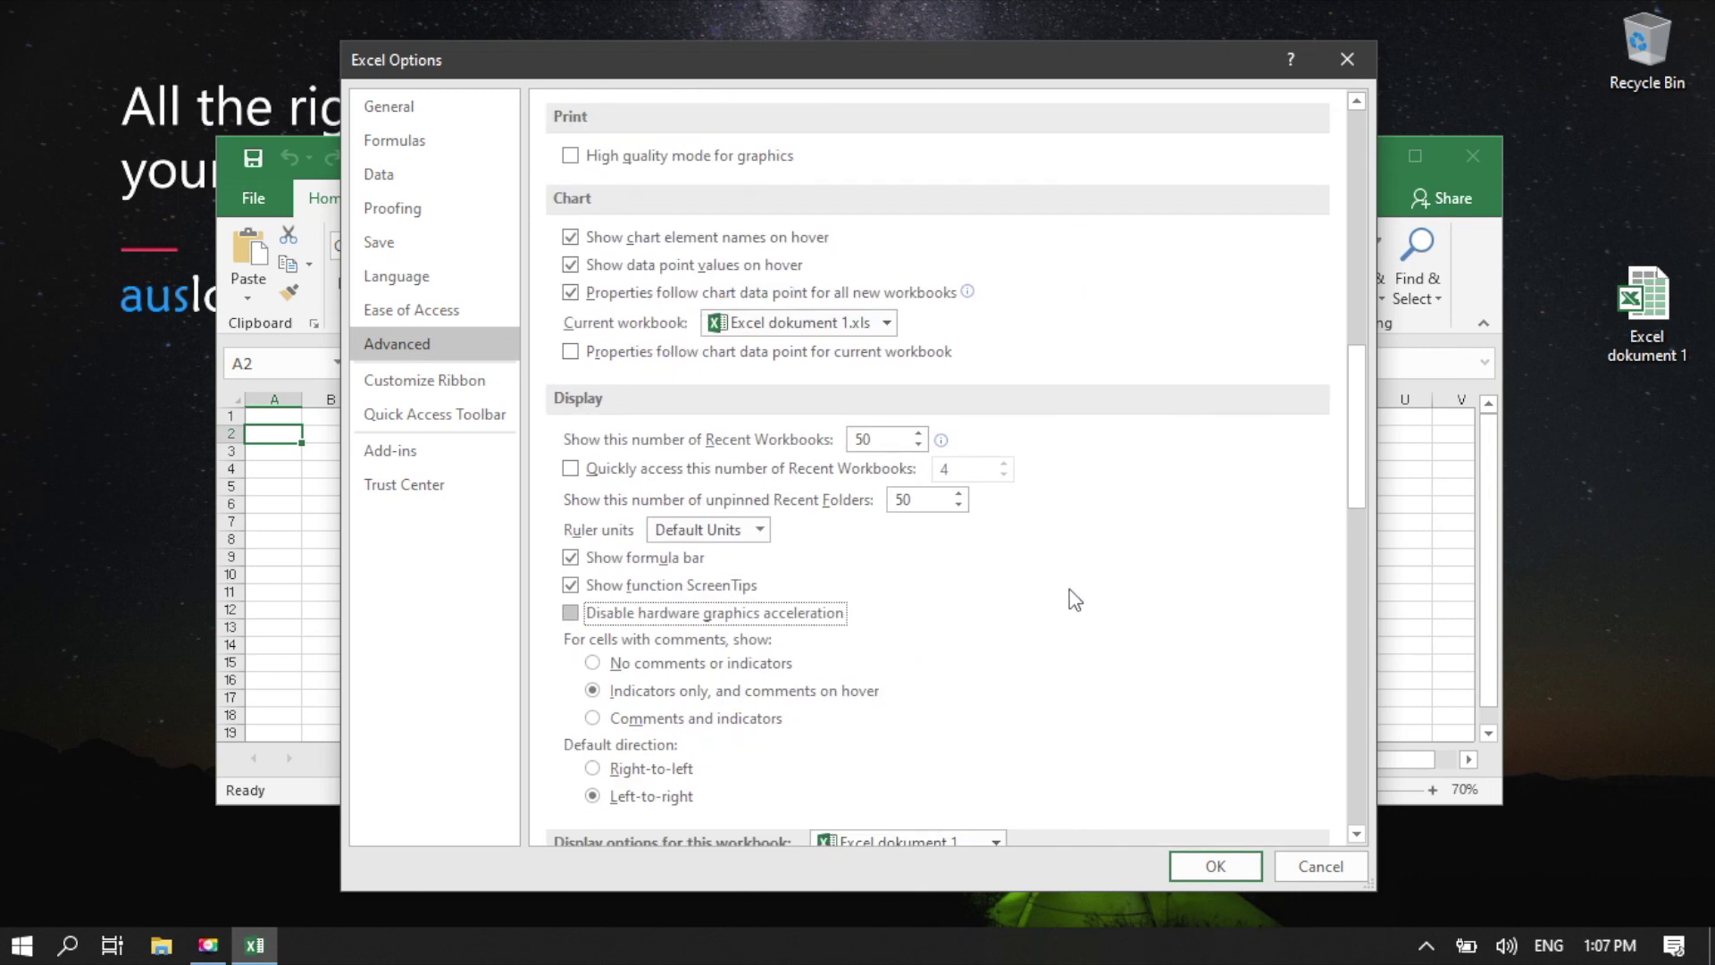
left_click(572, 615)
left_click(1211, 868)
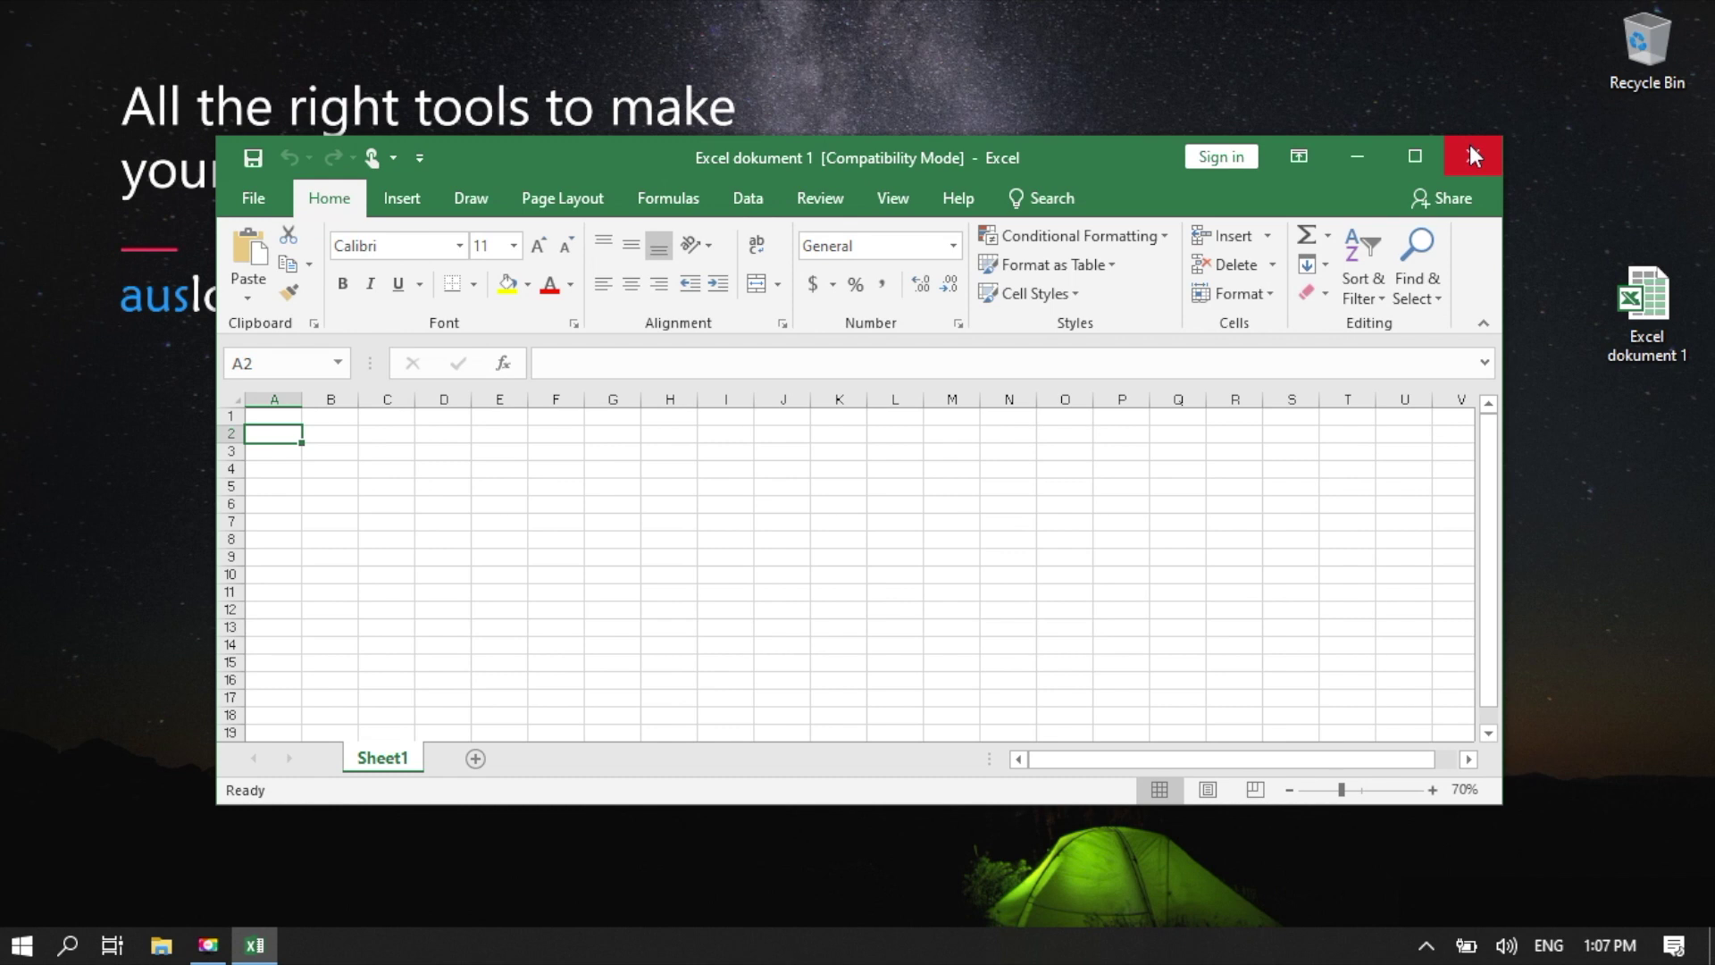
Restart Excel and open the COM Add-ins list from Options > Add-ins.
left_click(1471, 145)
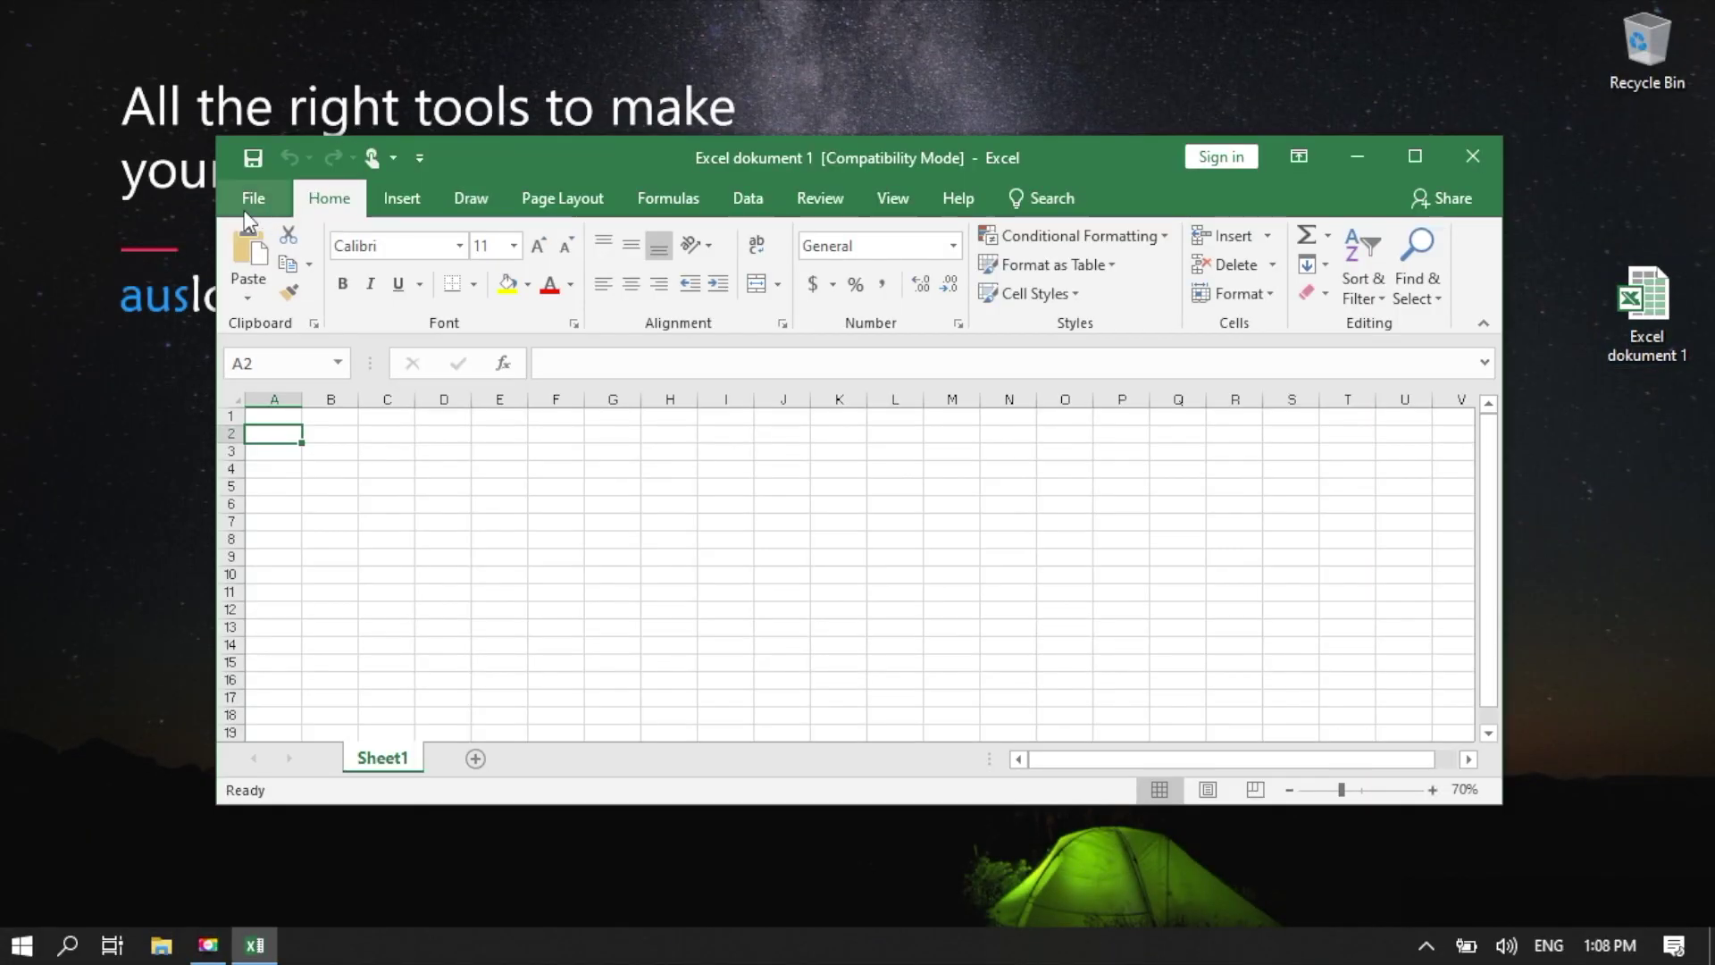
left_click(245, 210)
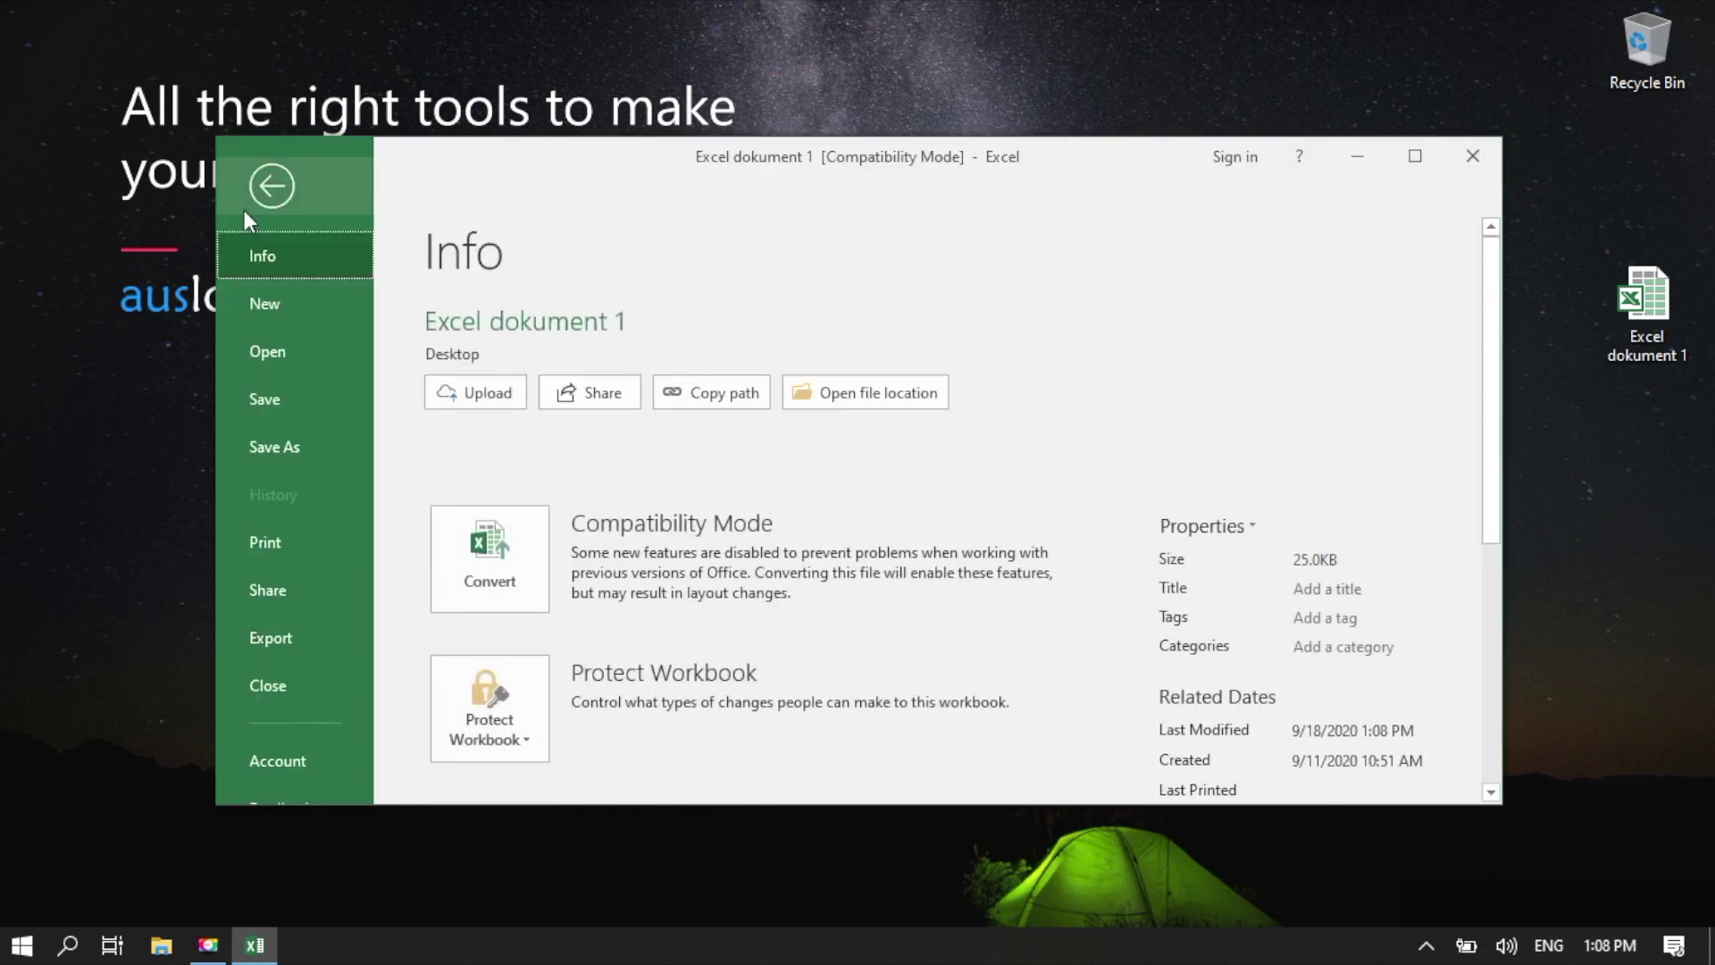
scroll(266, 531, "down", 3)
scroll(280, 409, "down", 5)
left_click(279, 409)
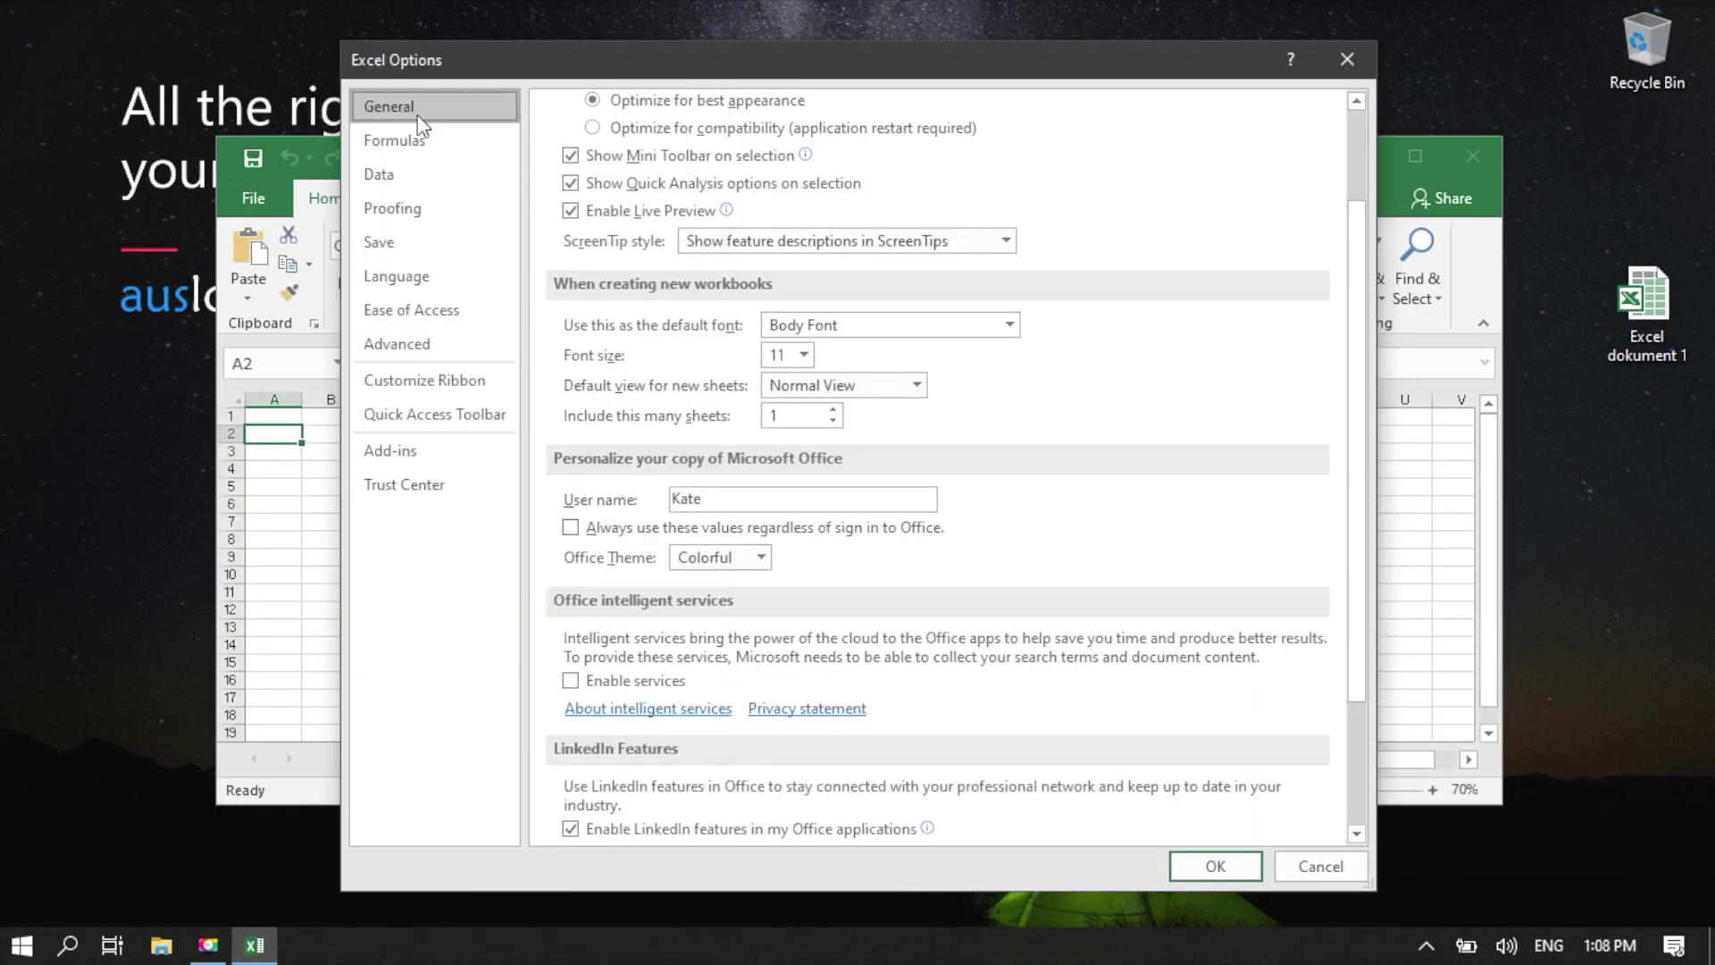
left_click(445, 454)
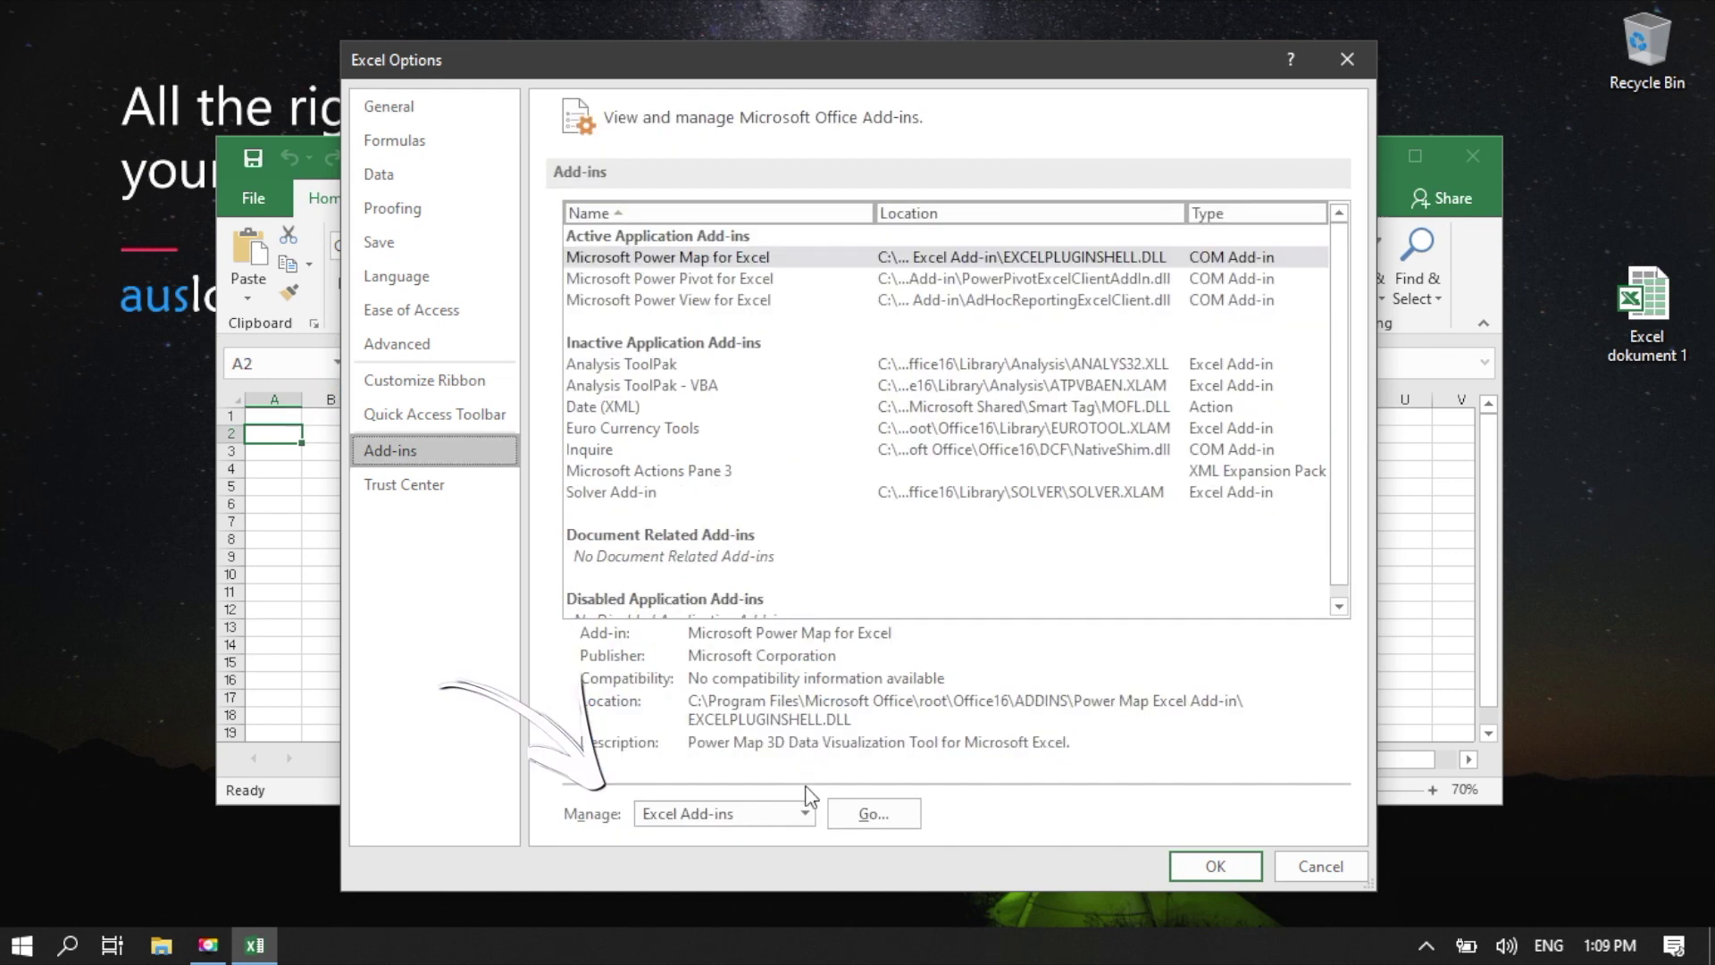
left_click(806, 812)
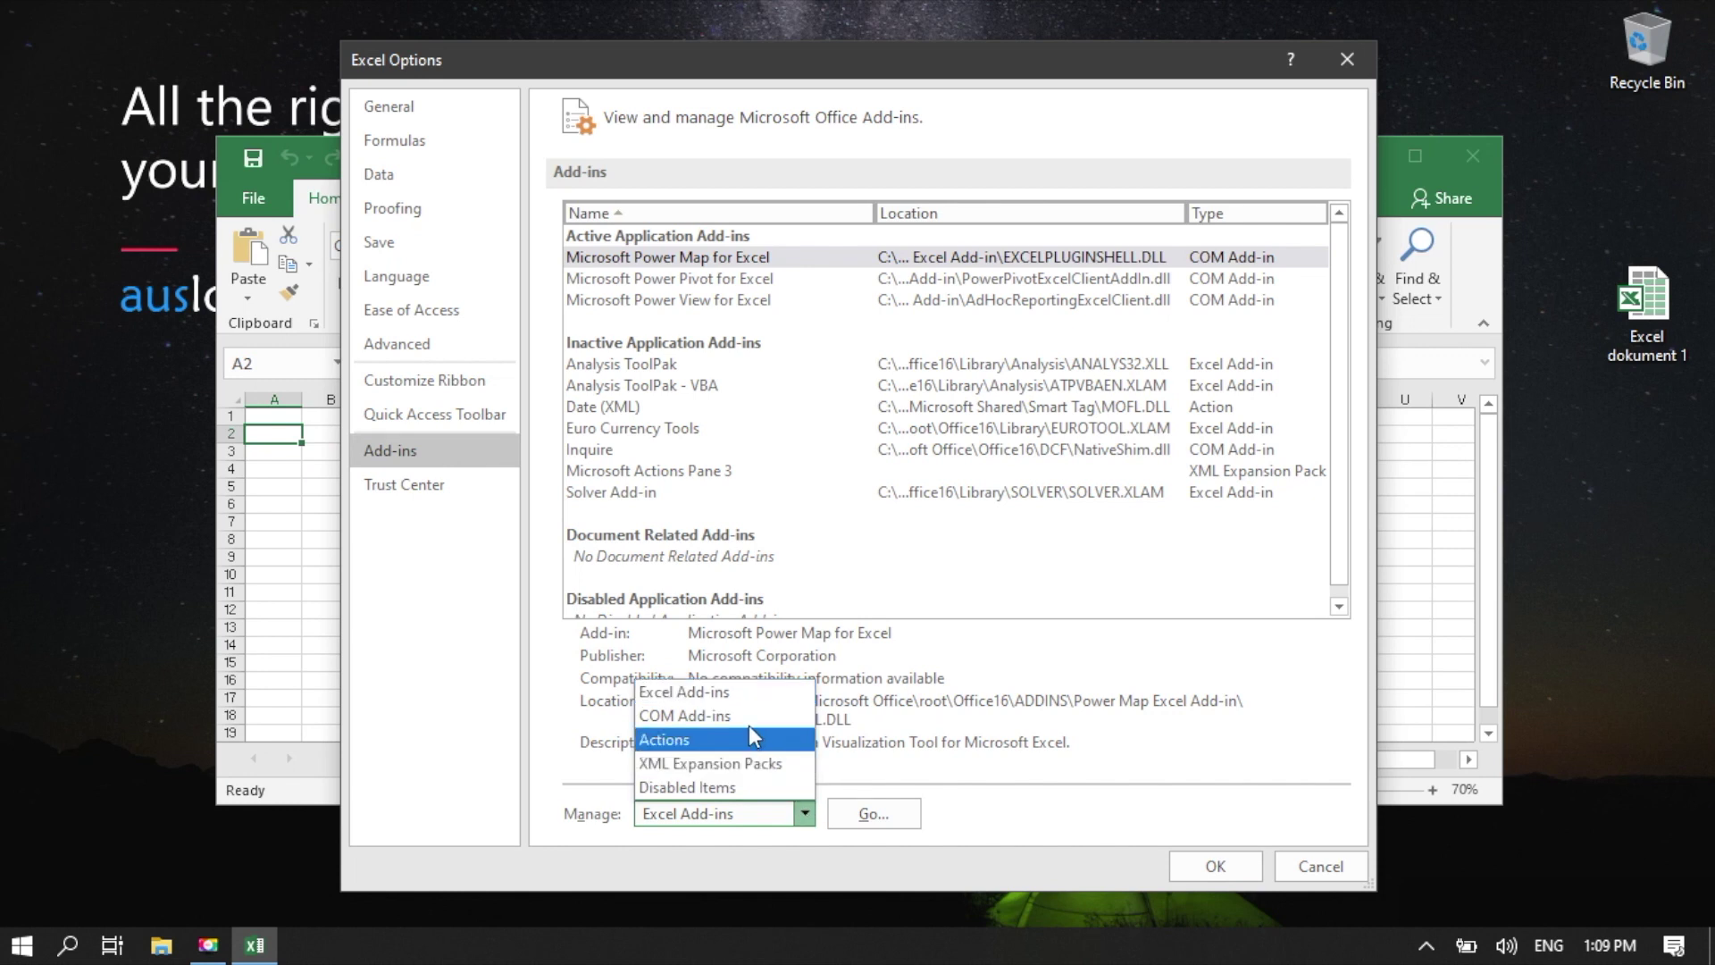
left_click(677, 715)
left_click(875, 814)
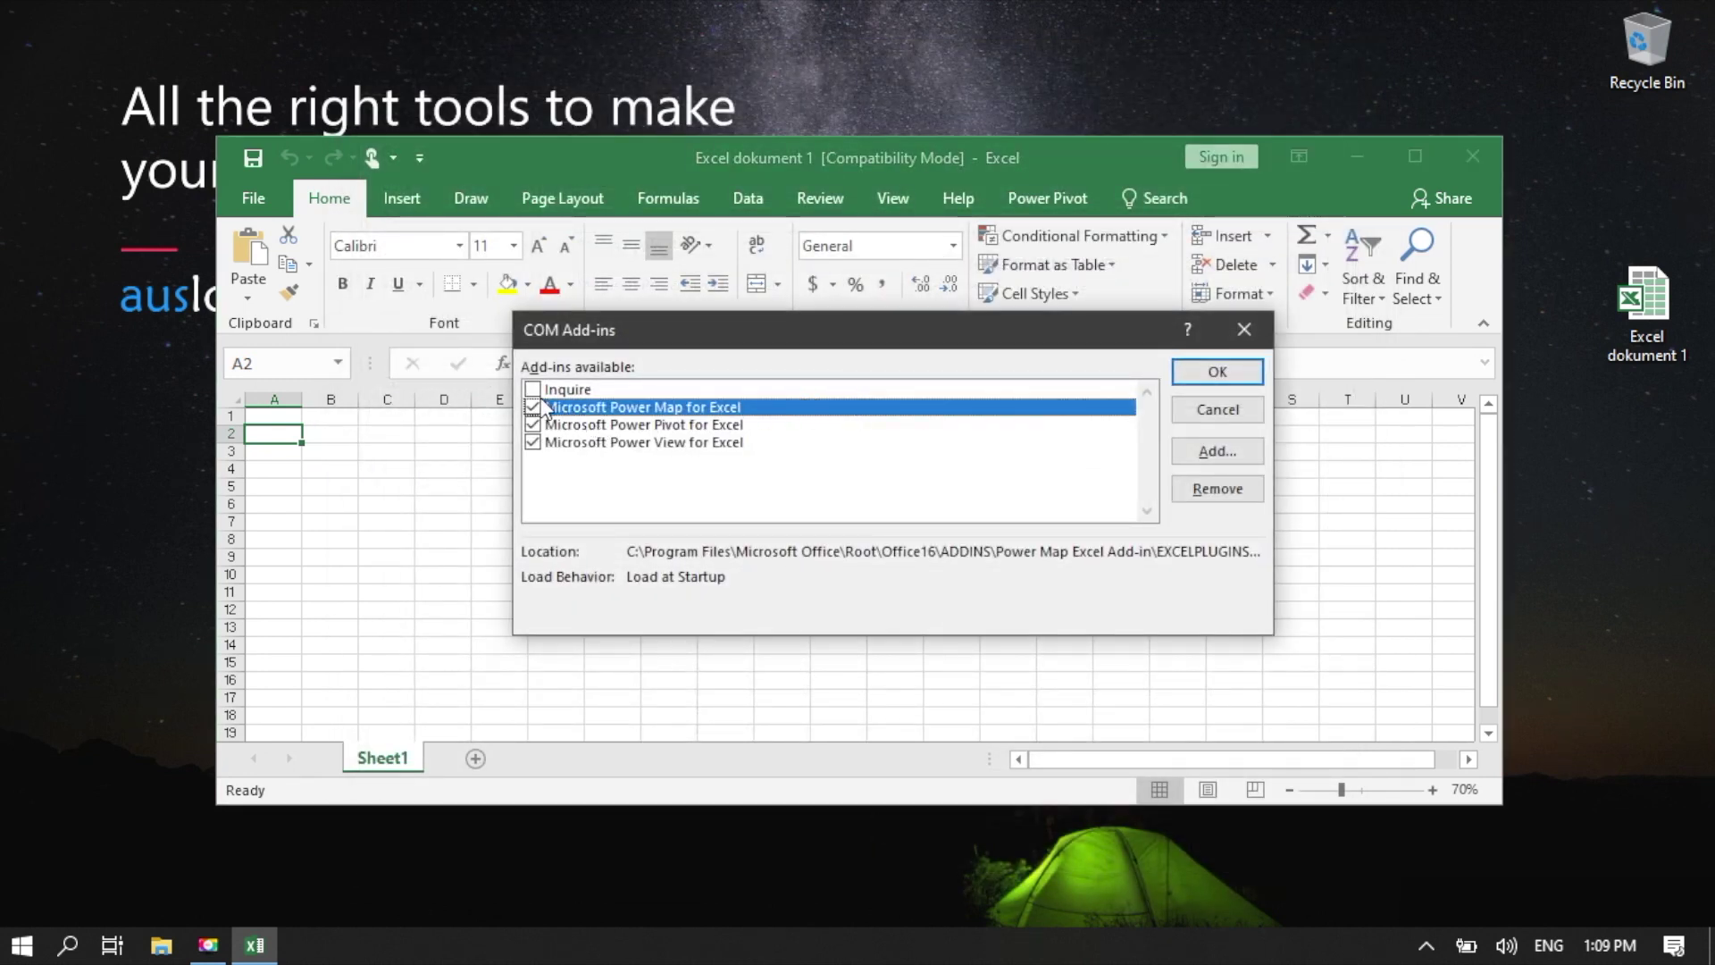
Untick the Inquire, Power Map, Power Pivot and Power View add-ins, confirm, then toggle Power Map off and on.
left_click(532, 388)
left_click(534, 406)
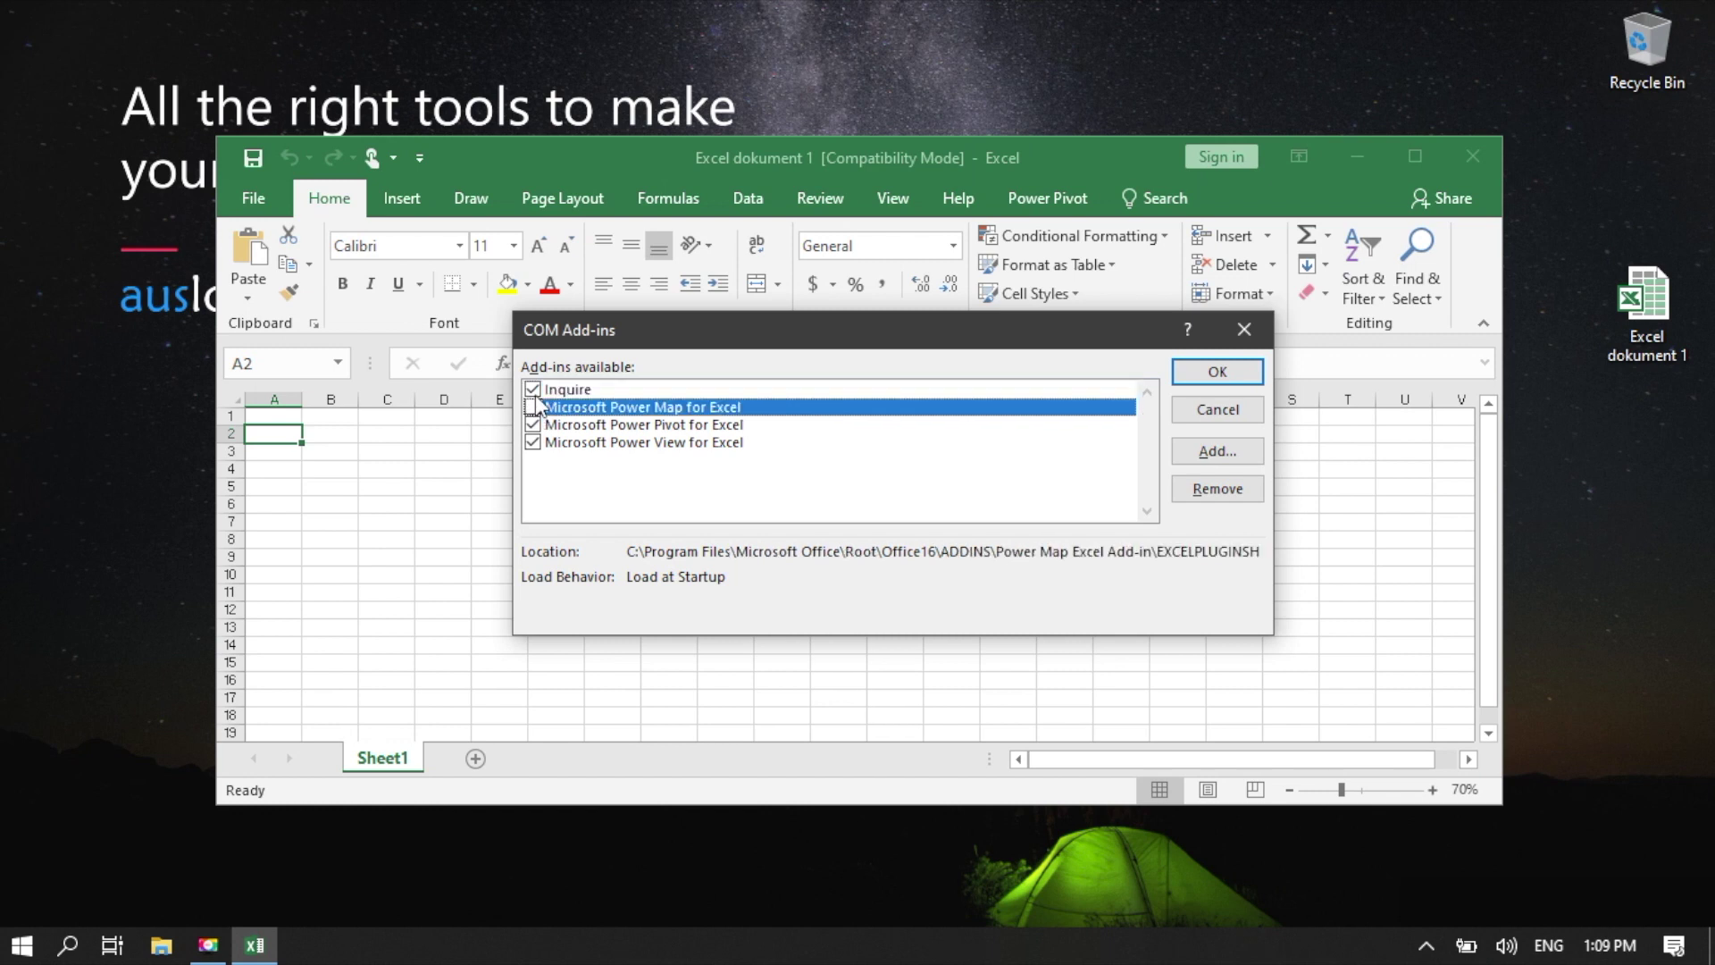
left_click(534, 391)
left_click(532, 426)
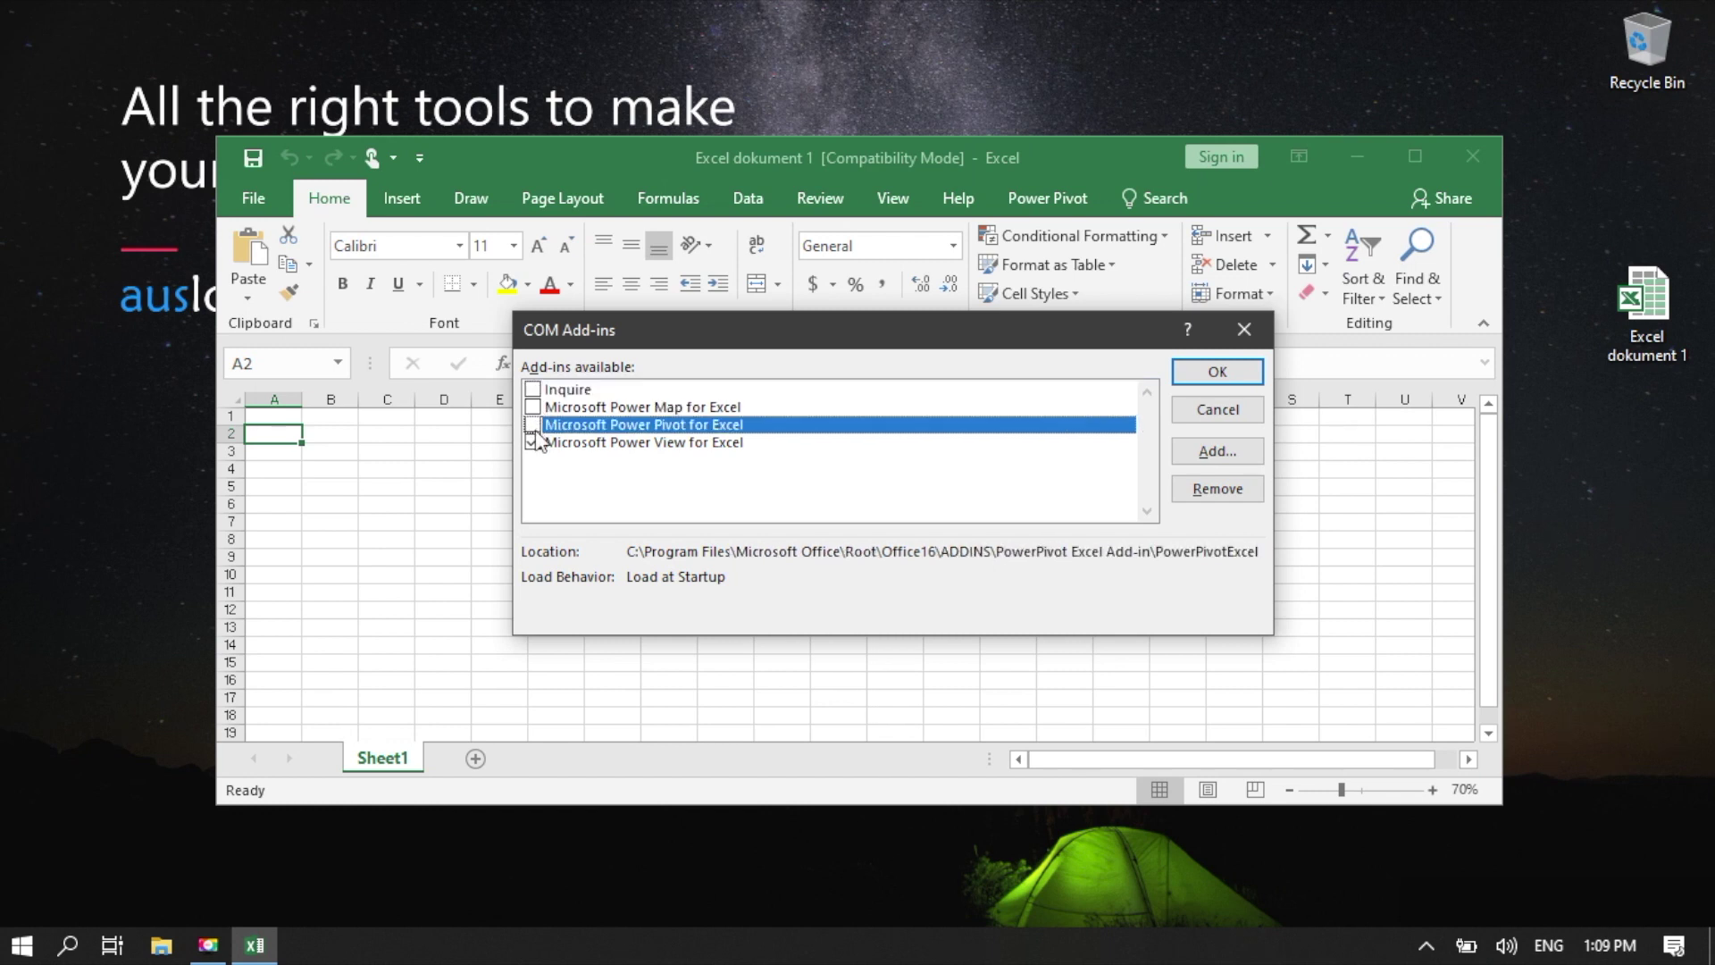
left_click(533, 443)
left_click(1236, 379)
left_click(538, 405)
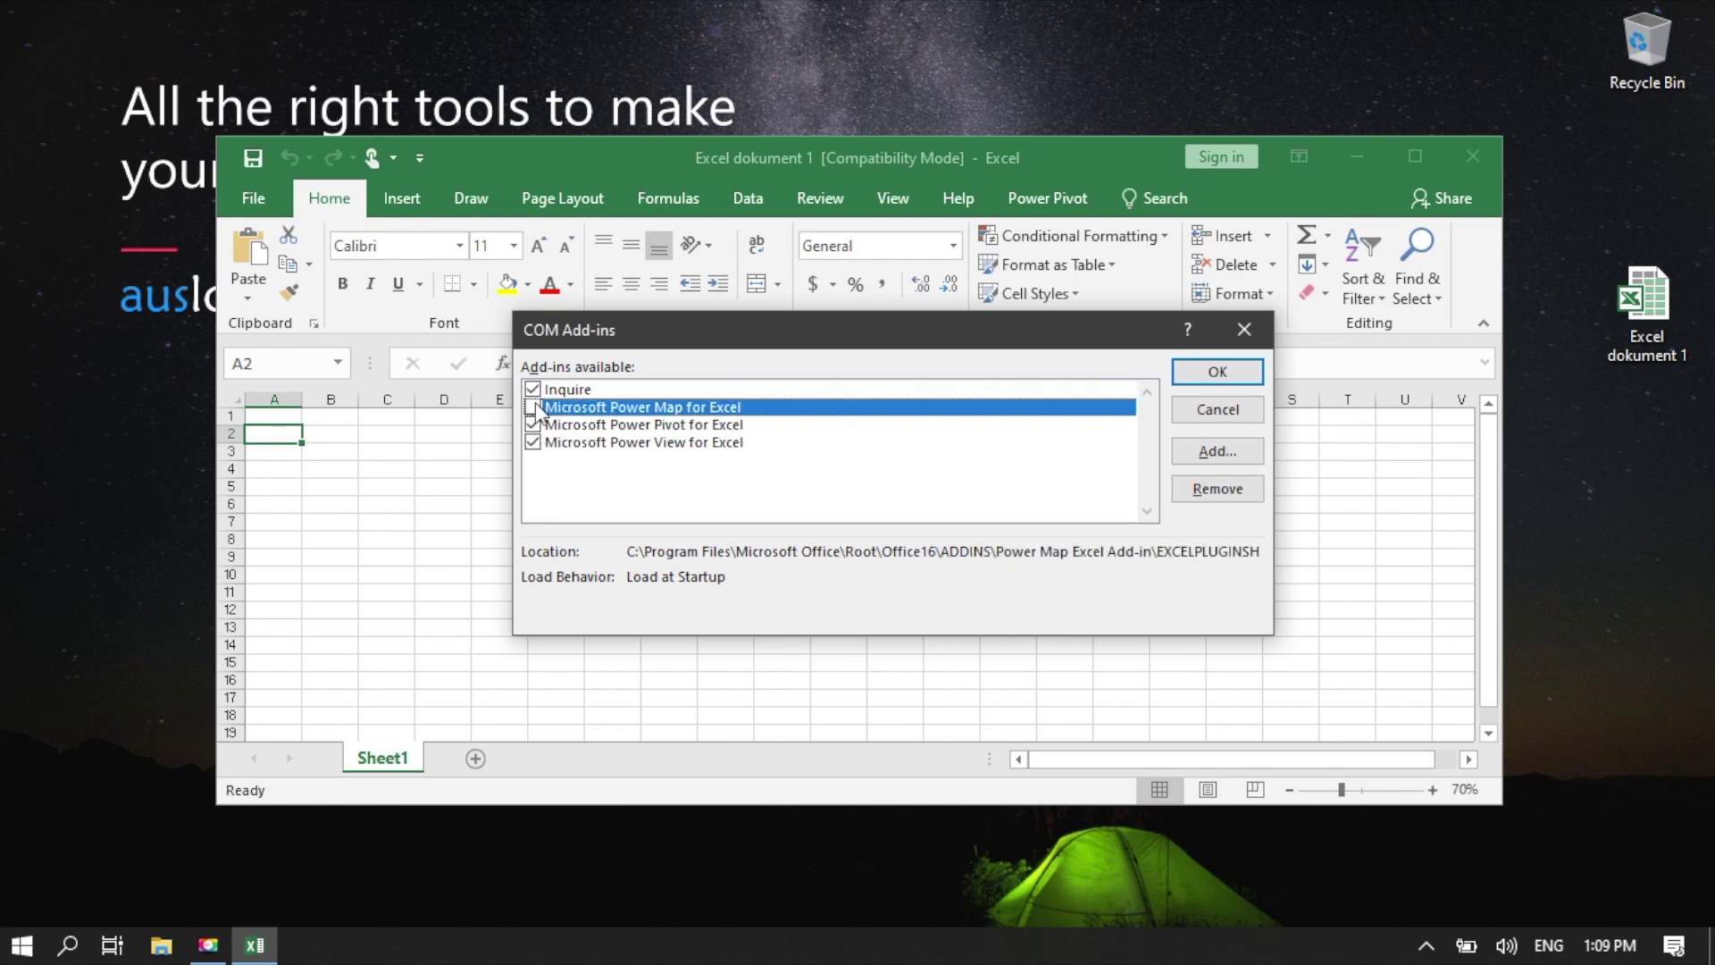
left_click(537, 404)
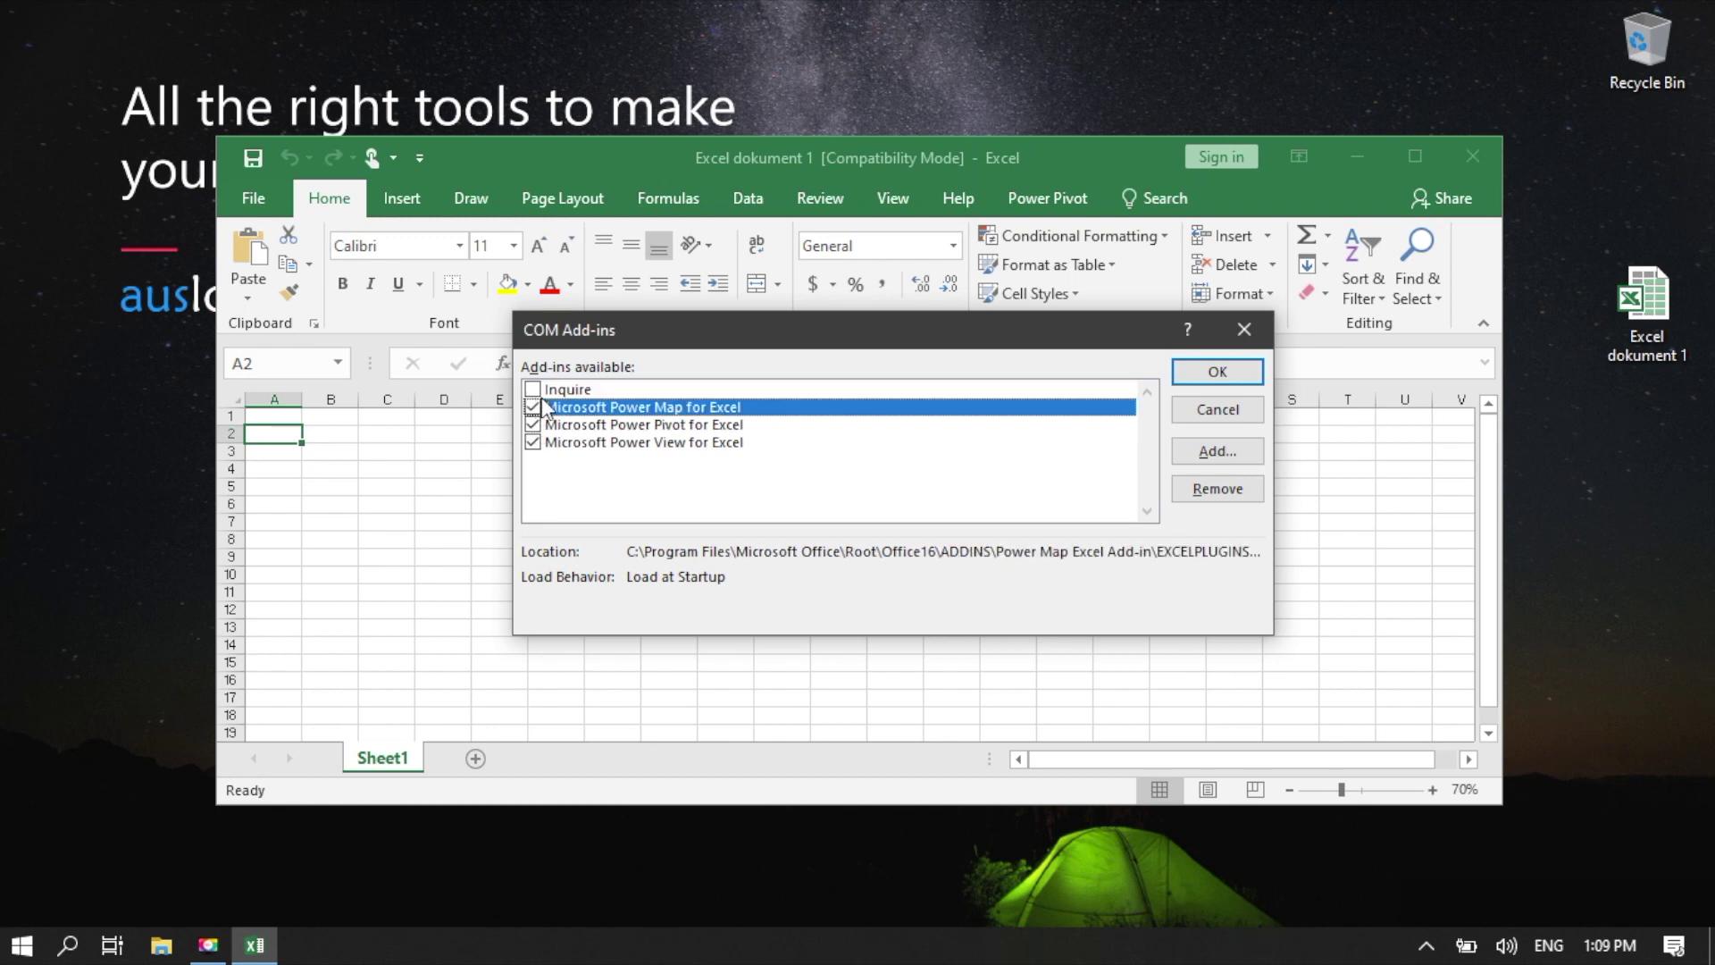